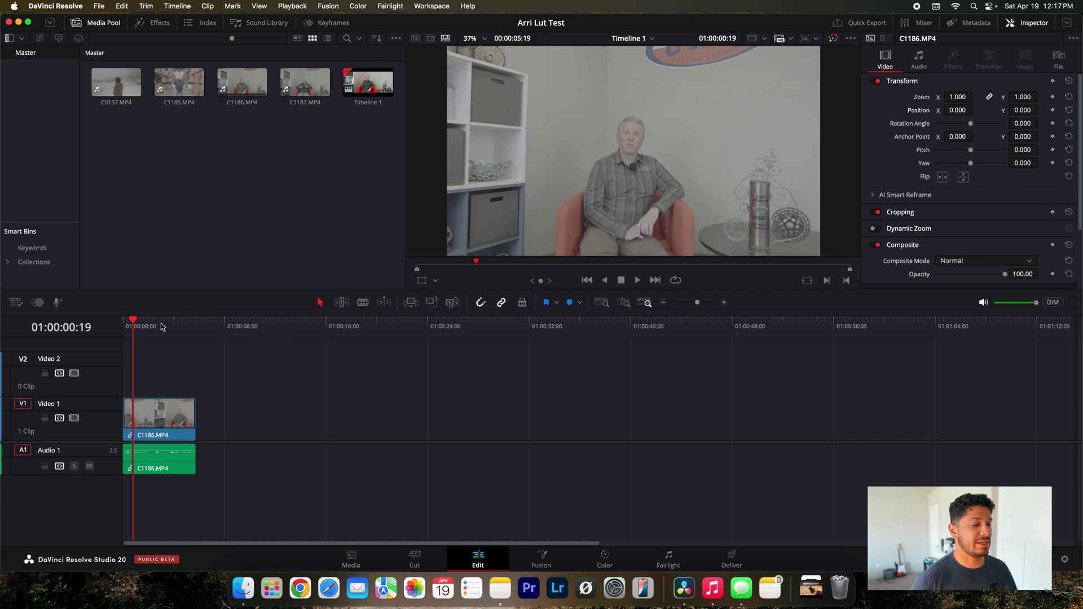
# Place the playhead at 01:00:02:12 in clip C1186.MP4 and open the clip for colour grading
pyautogui.click(156, 324)
pyautogui.click(171, 404)
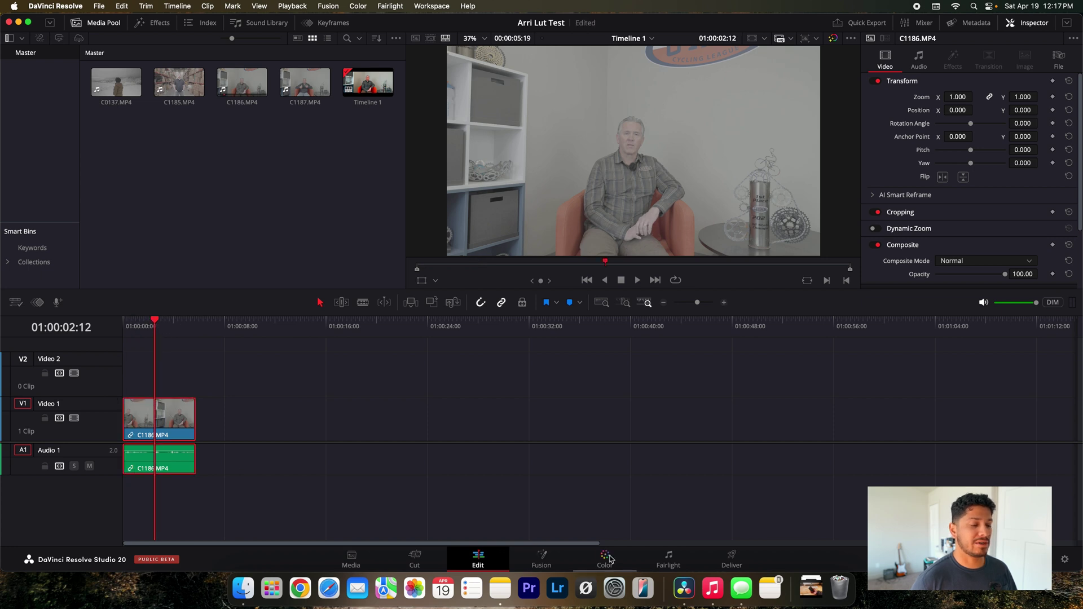
pyautogui.click(609, 559)
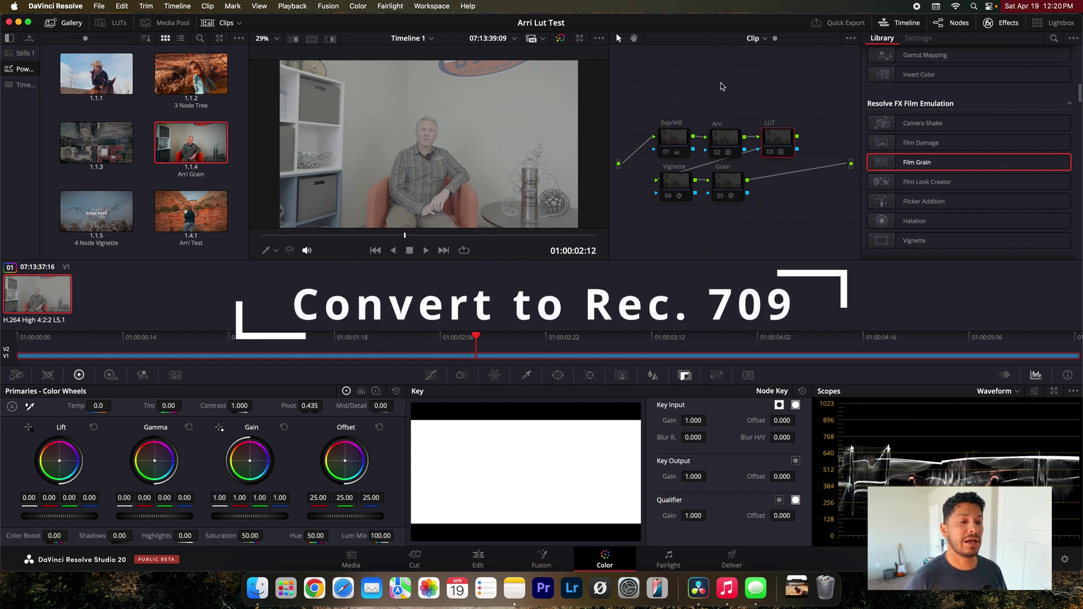
# Add a serial node after the Arri node and apply the Color Space Transform effect to it
pyautogui.click(728, 142)
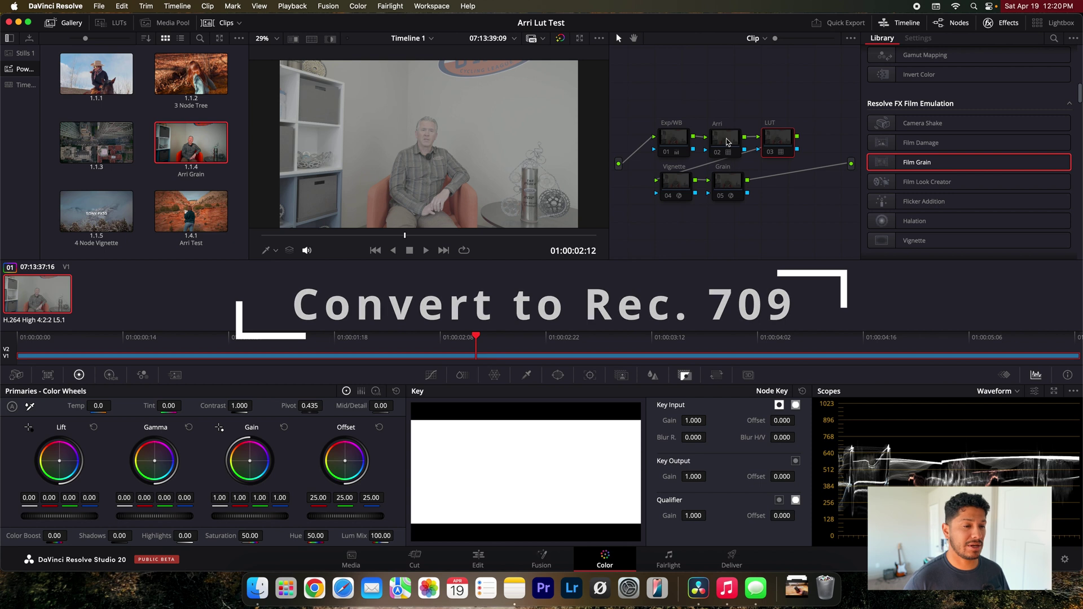
pyautogui.hotkey('alt', 's')
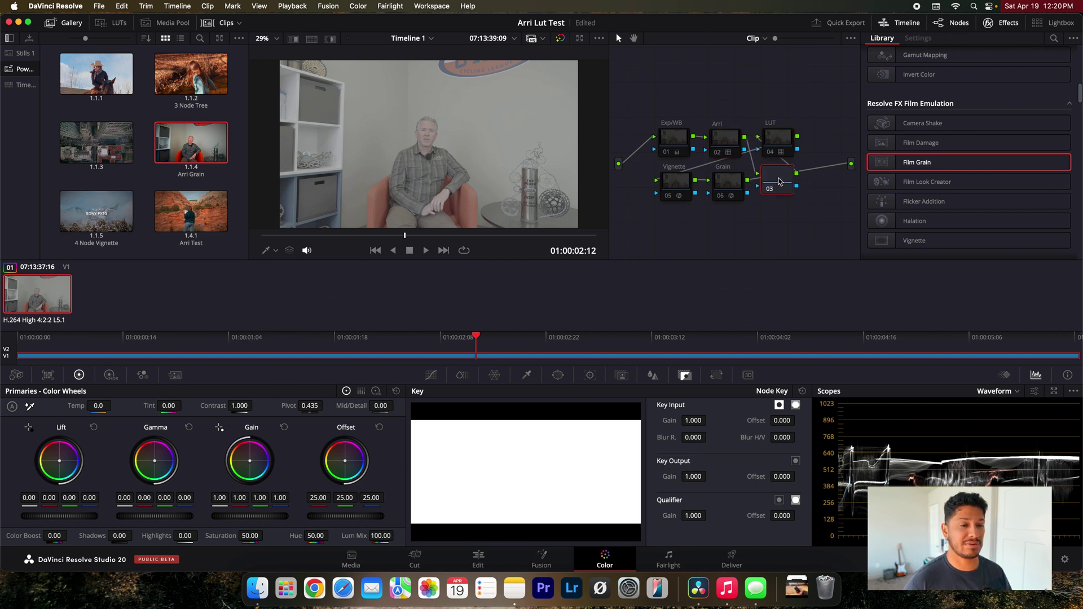
pyautogui.scroll(10, 919, 61)
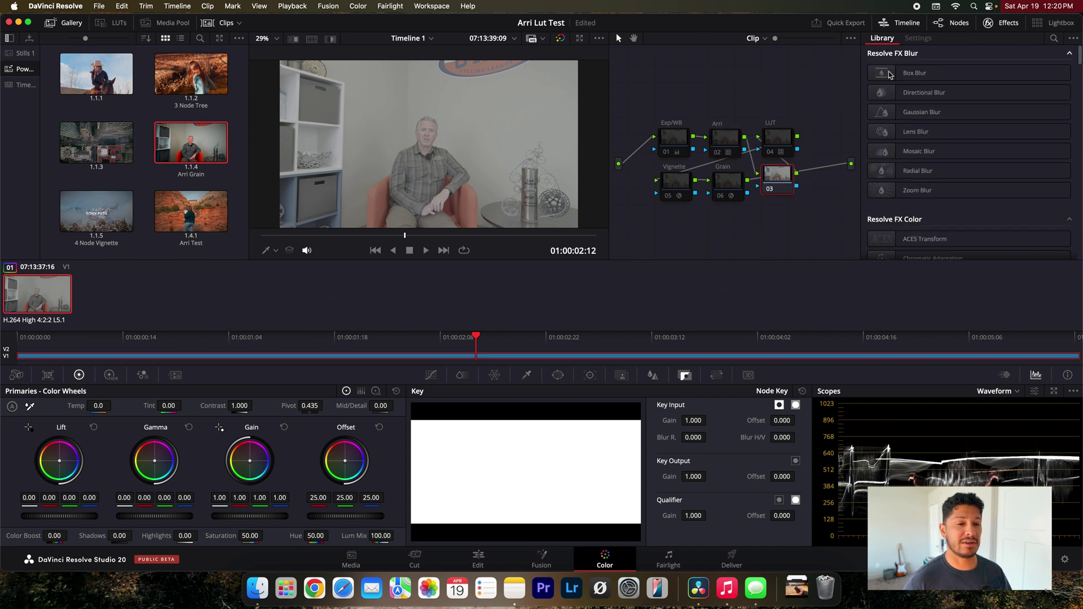
pyautogui.scroll(-4, 902, 150)
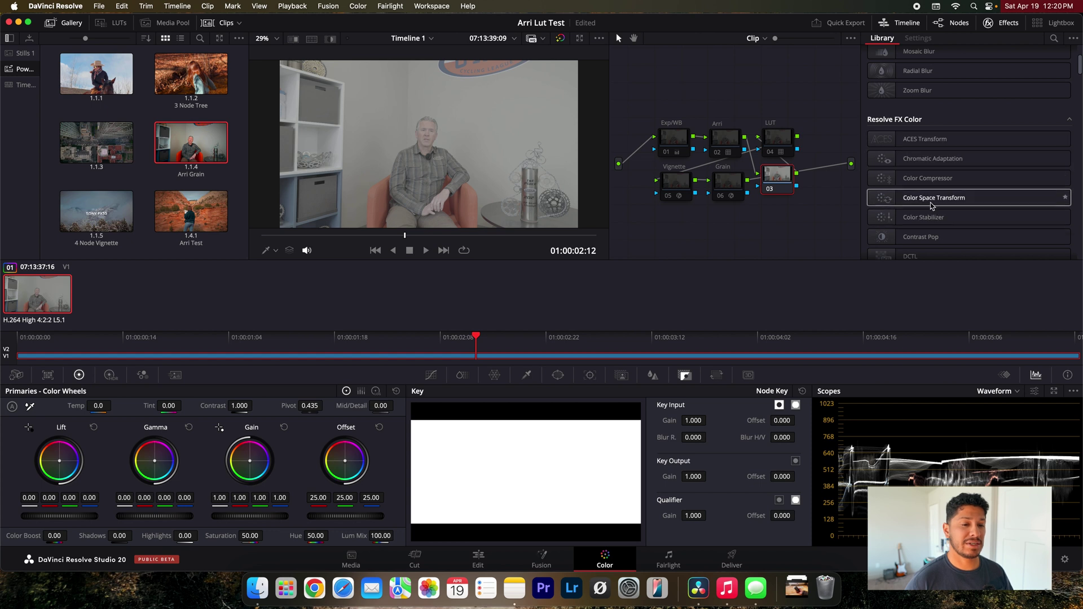
pyautogui.moveTo(928, 199); pyautogui.dragTo(783, 186)
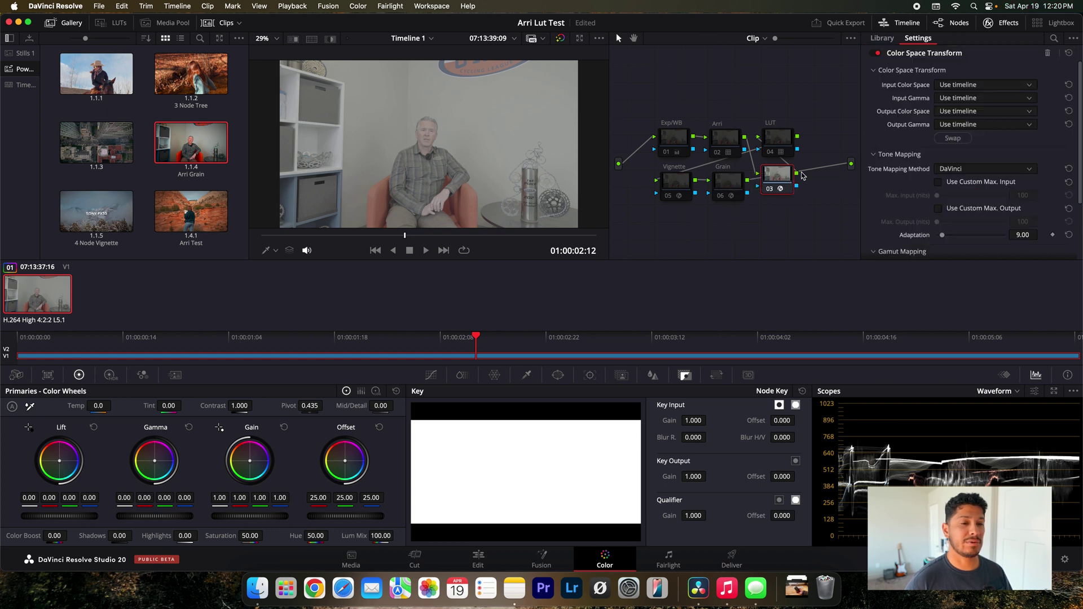
# Set the Color Space Transform's input color space to Sony S-Gamut3.Cine and its input gamma to Sony S-Log3
pyautogui.click(1017, 86)
pyautogui.scroll(-15, 984, 158)
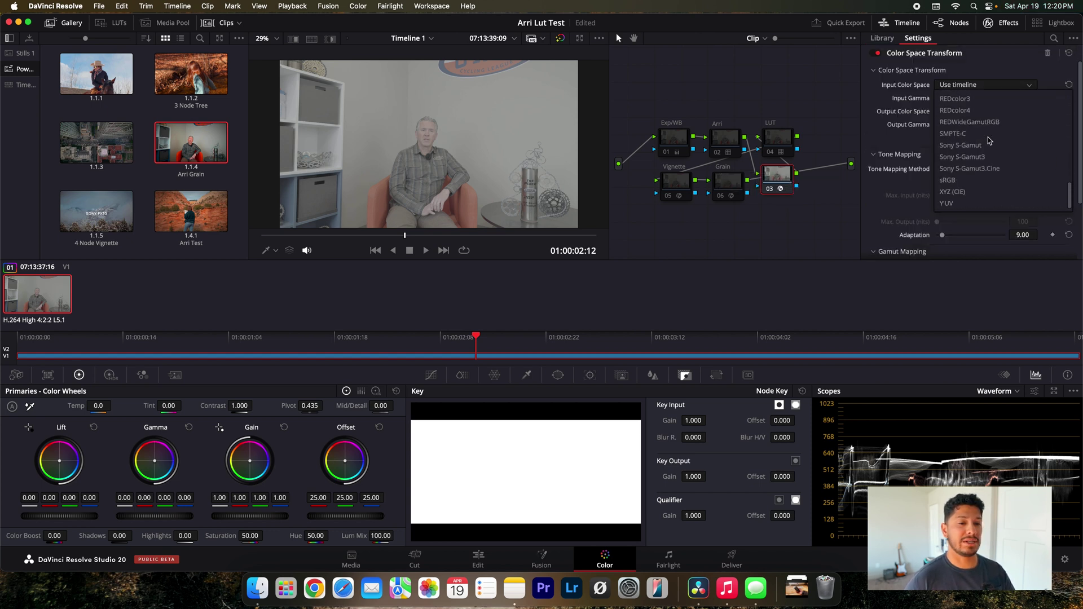
pyautogui.click(984, 173)
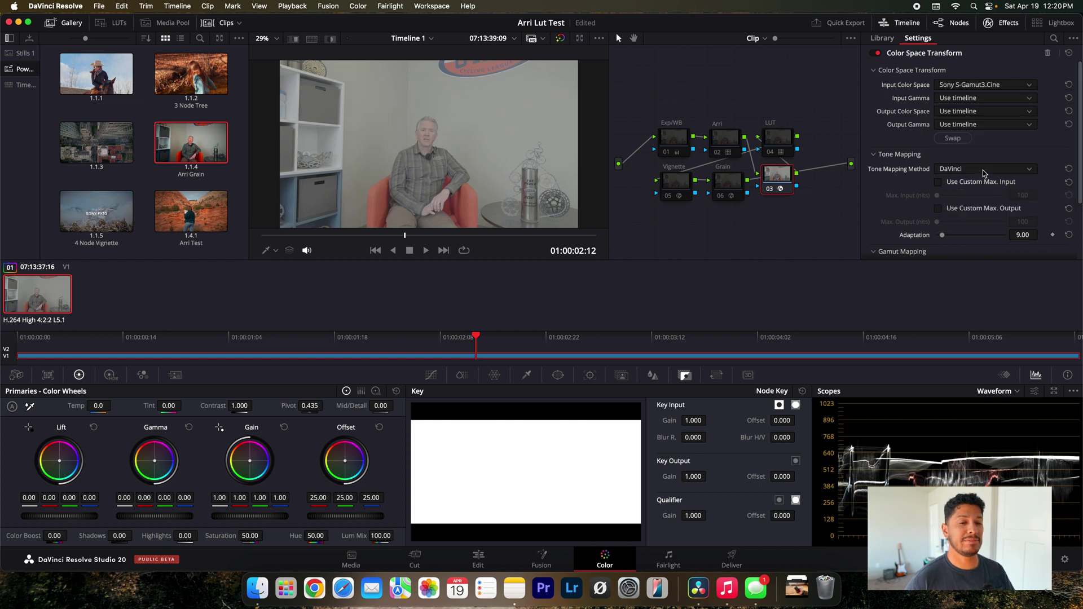
pyautogui.click(986, 99)
pyautogui.scroll(-15, 978, 162)
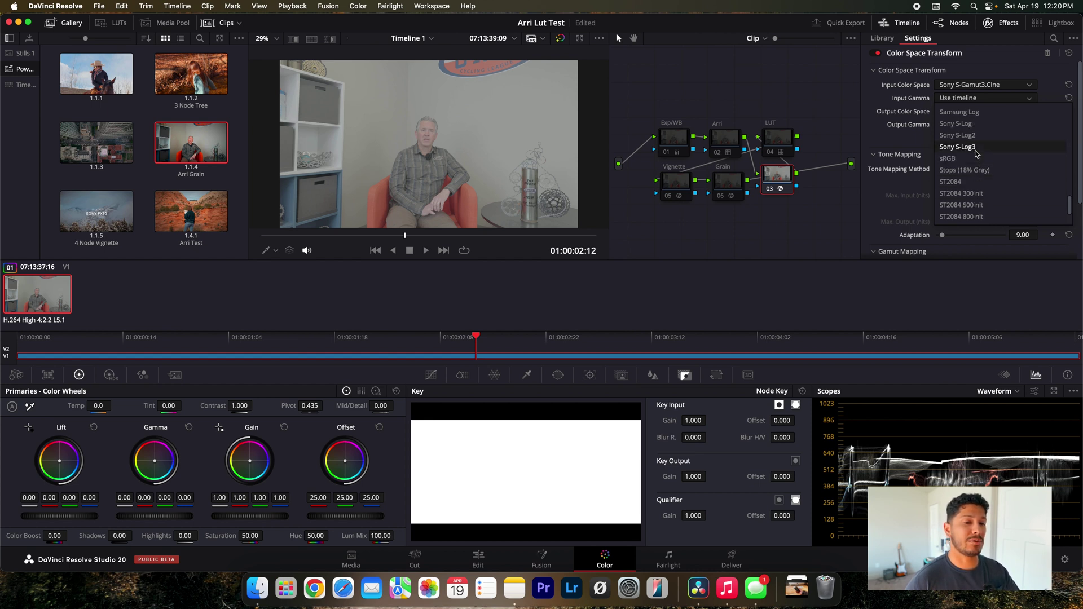
pyautogui.click(977, 147)
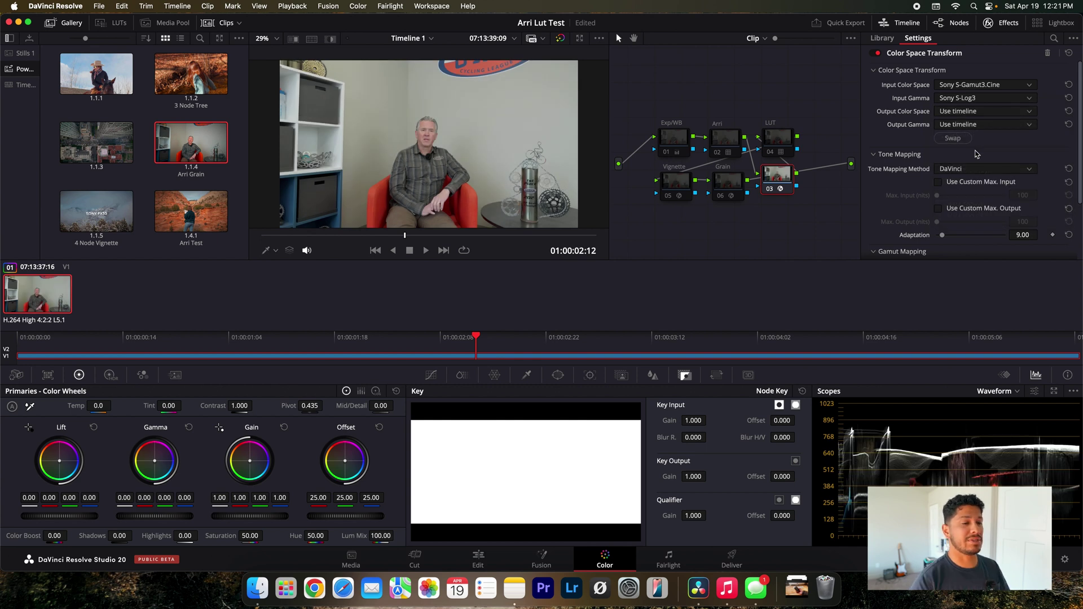
# Compare the image with the Color Space Transform node off and on, and delete that node
pyautogui.click(770, 190)
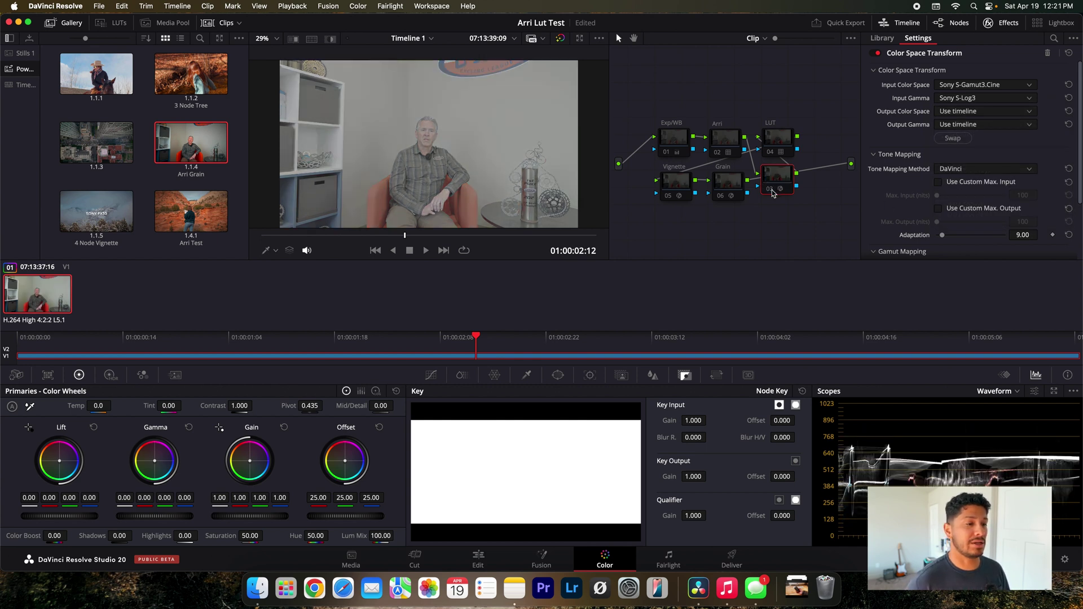
pyautogui.click(771, 191)
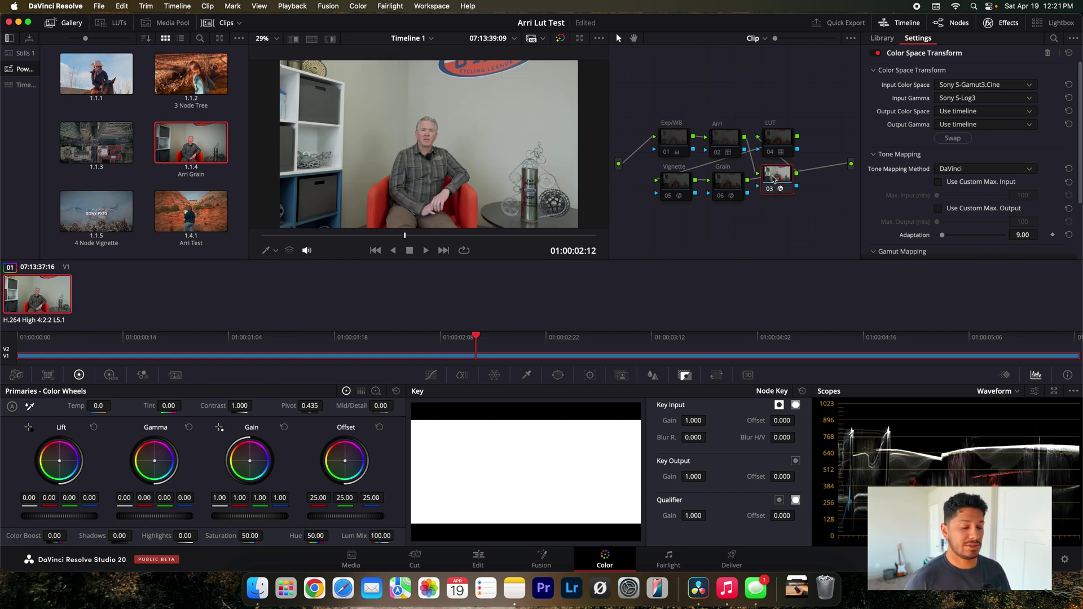
pyautogui.press('Delete')
# Try the Arri Test_12.C1135 LUT on a new serial node after the Arri node, and delete that node
pyautogui.click(717, 152)
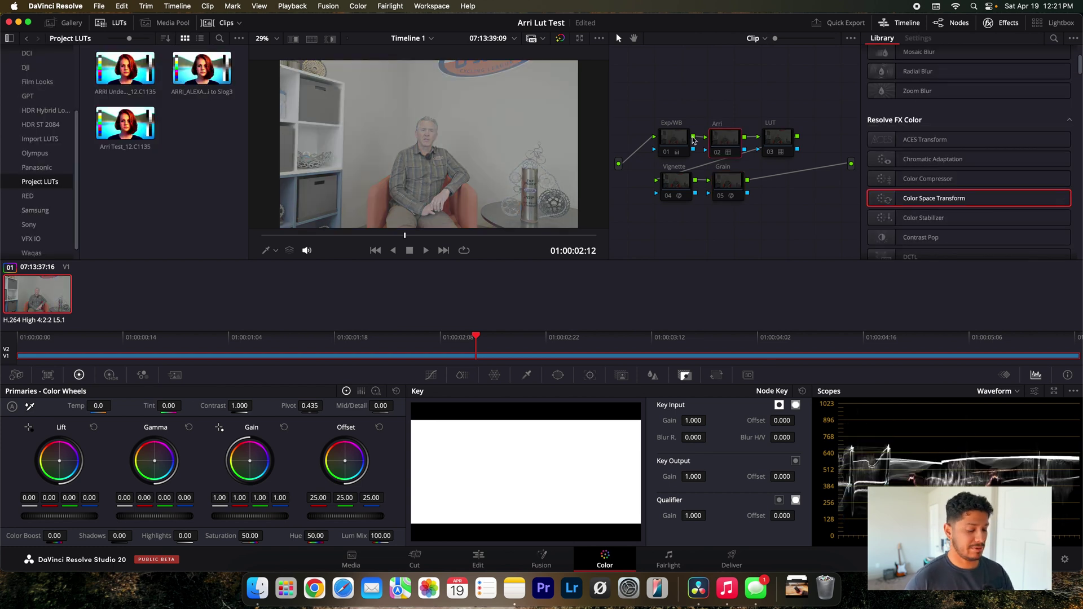
pyautogui.hotkey('alt', 's')
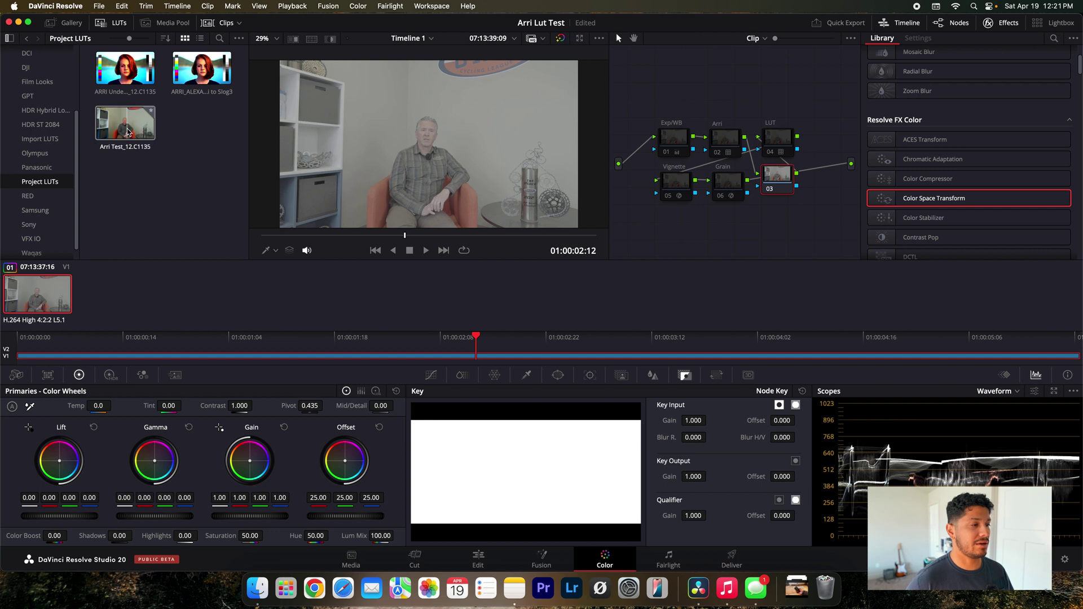
pyautogui.doubleClick(129, 132)
pyautogui.moveTo(129, 133); pyautogui.dragTo(785, 181)
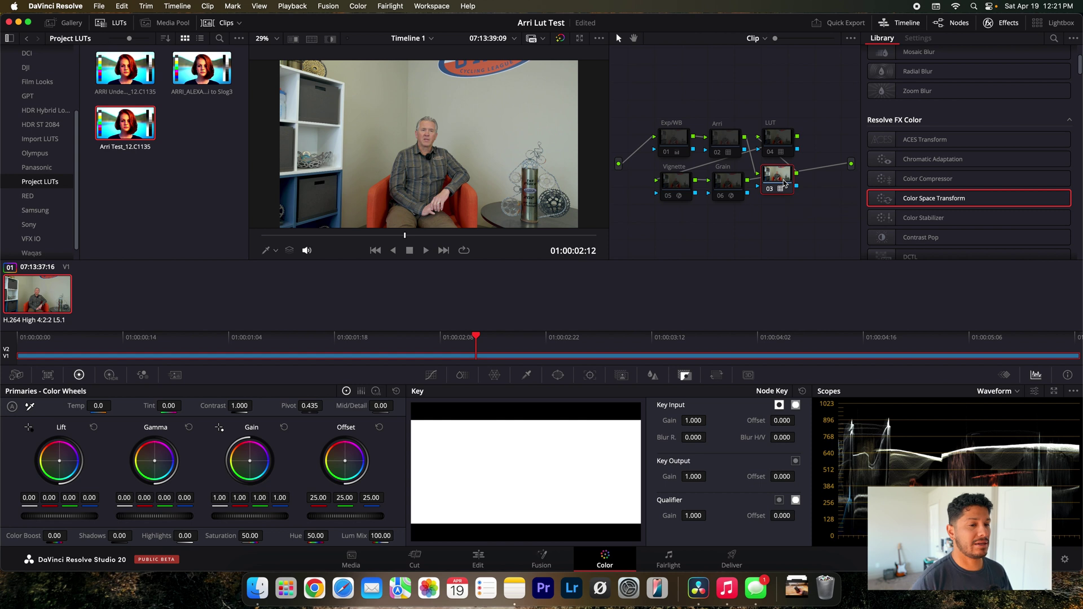
pyautogui.press('Delete')
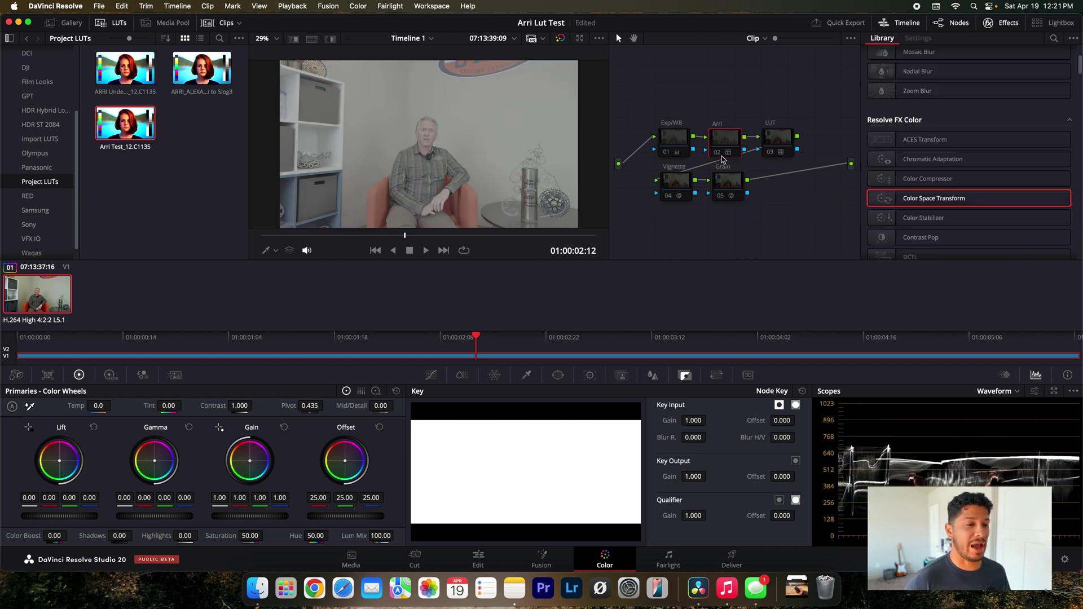
# Enable the Arri and Exp/WB nodes and make Exp/WB the active node
pyautogui.click(718, 155)
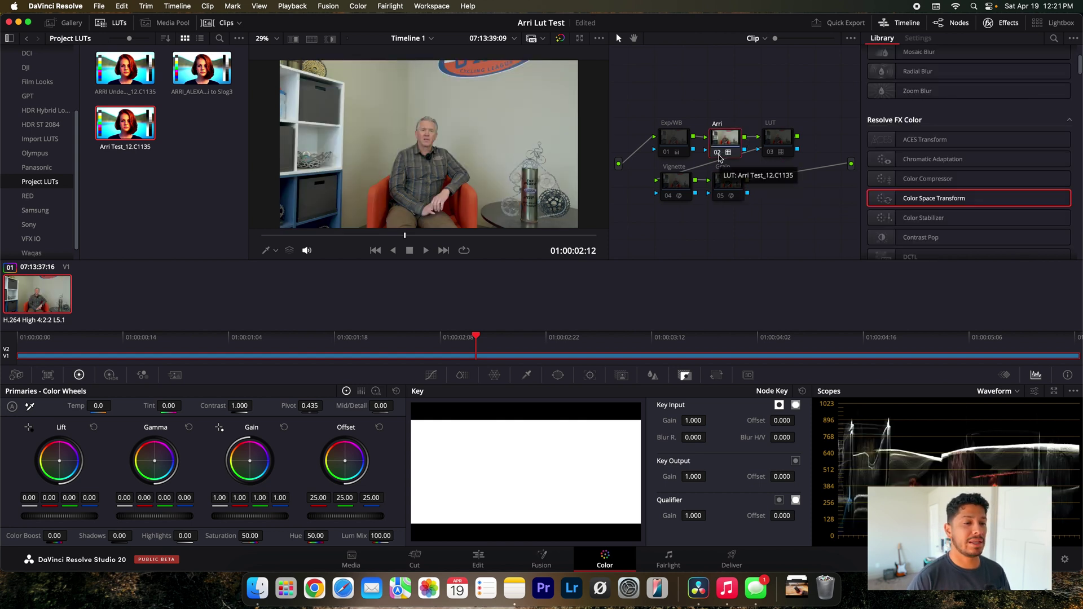
pyautogui.click(667, 154)
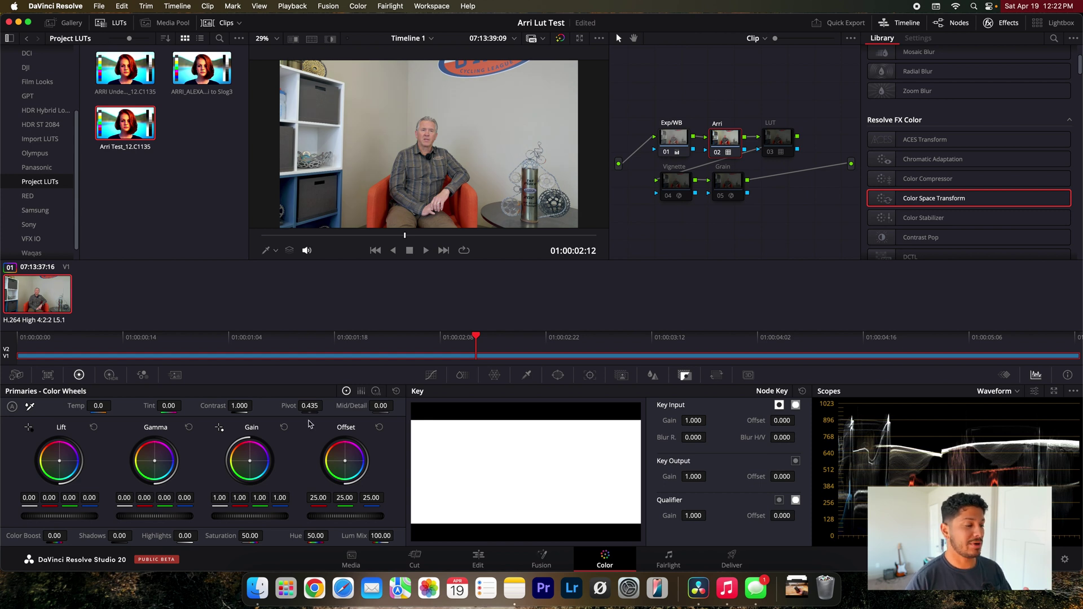
pyautogui.click(678, 141)
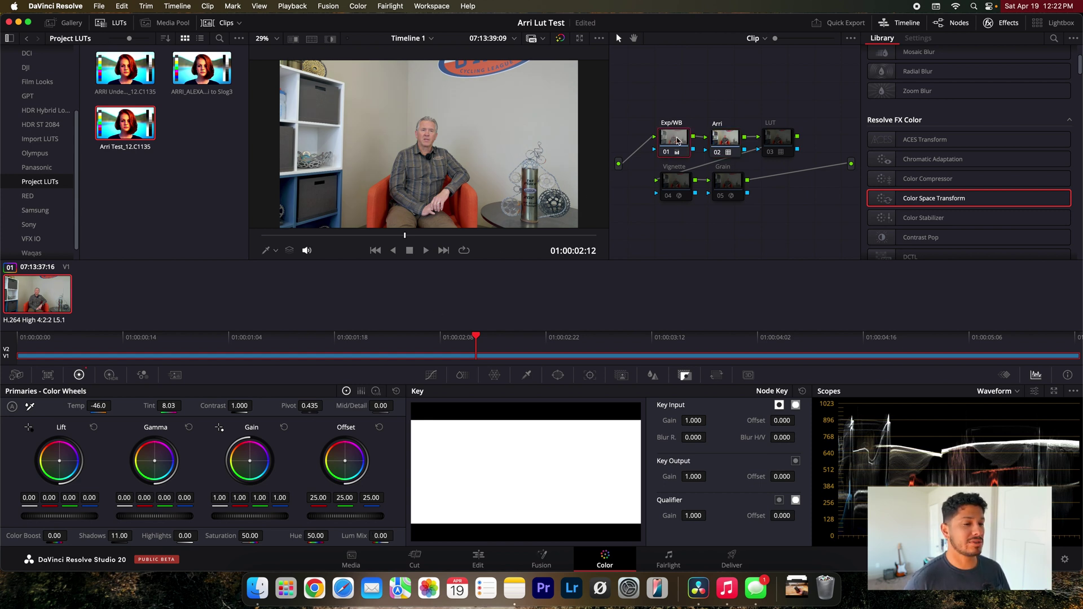
# Try white-balancing the Exp/WB node by sampling beside the shelf, try a Temp of -206, and undo both attempts
pyautogui.click(29, 407)
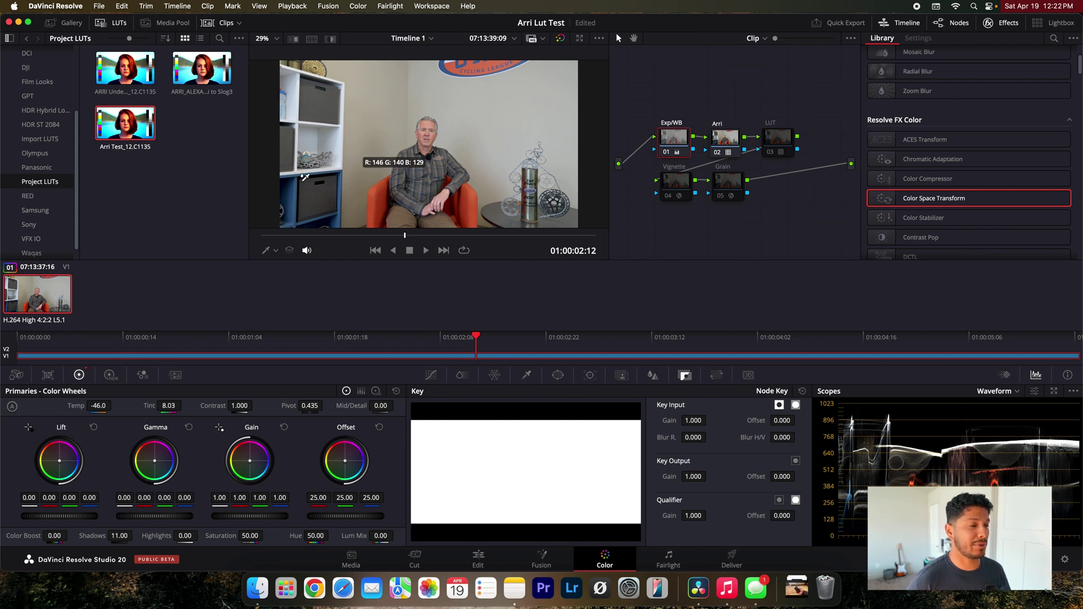
pyautogui.click(343, 163)
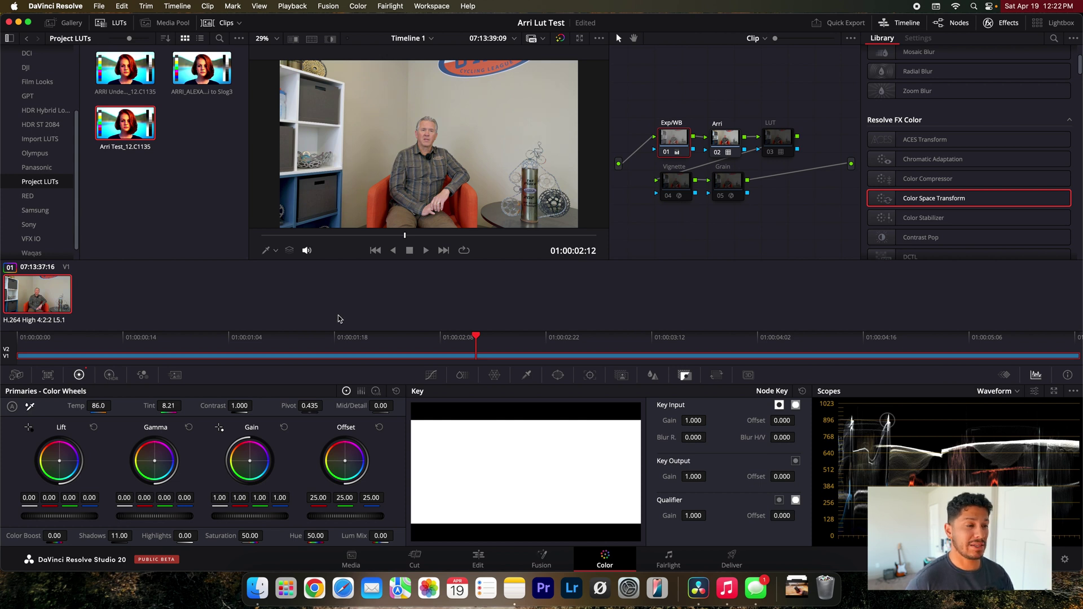
pyautogui.press('super+z')
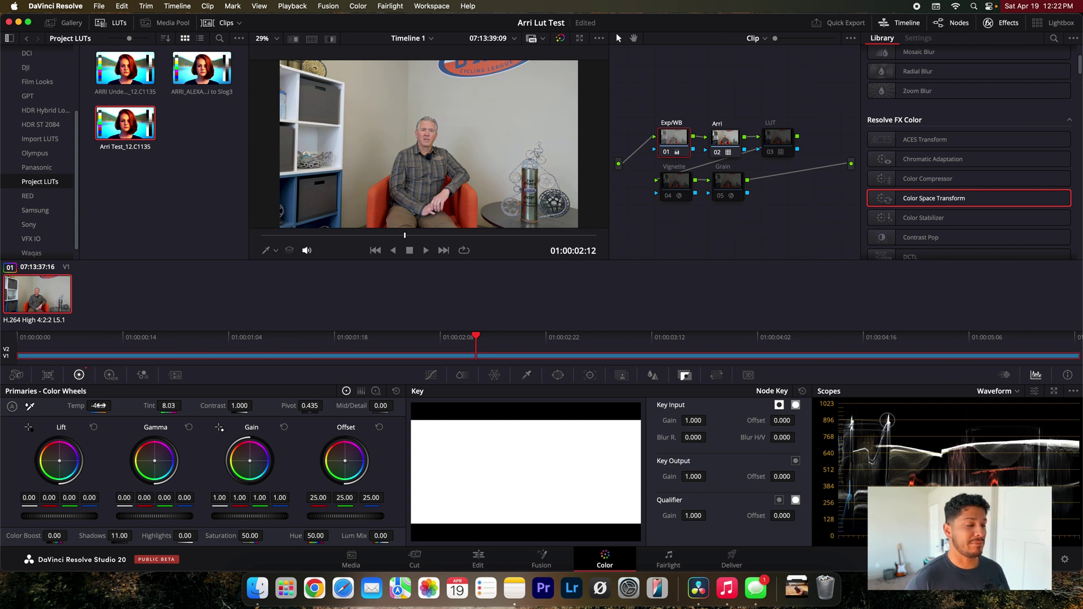
pyautogui.moveTo(99, 406); pyautogui.dragTo(114, 406)
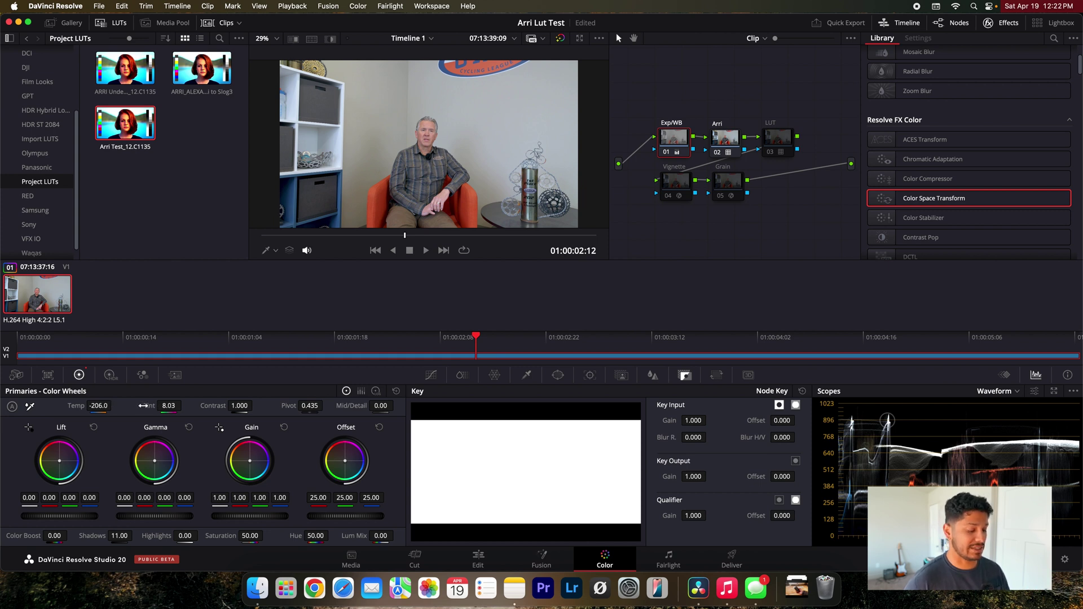
pyautogui.press('super+z')
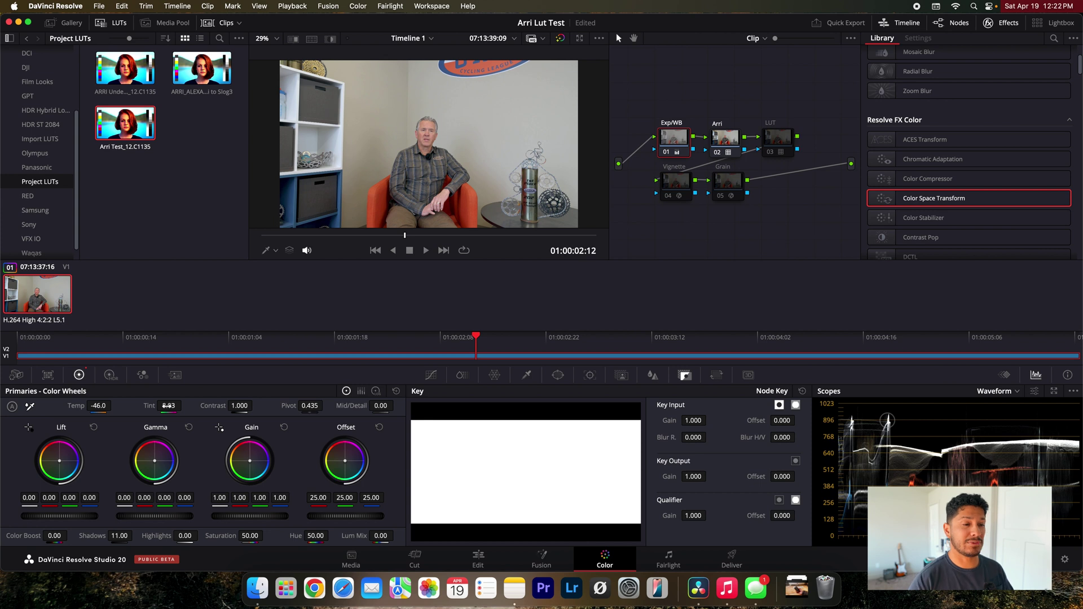
# Fine-tune the Exp/WB node with a Tint of 7.53 and Shadows of 10
pyautogui.moveTo(168, 405)
pyautogui.mouseDown()
pyautogui.moveTo(185, 405)
pyautogui.moveTo(165, 406)
pyautogui.mouseUp()
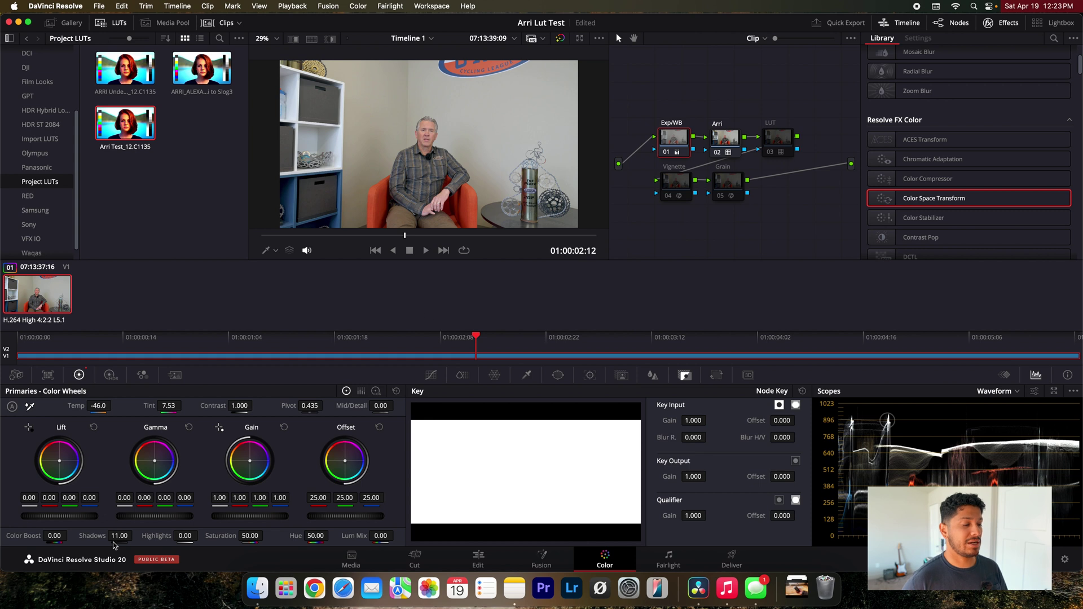
pyautogui.moveTo(97, 538); pyautogui.dragTo(87, 539)
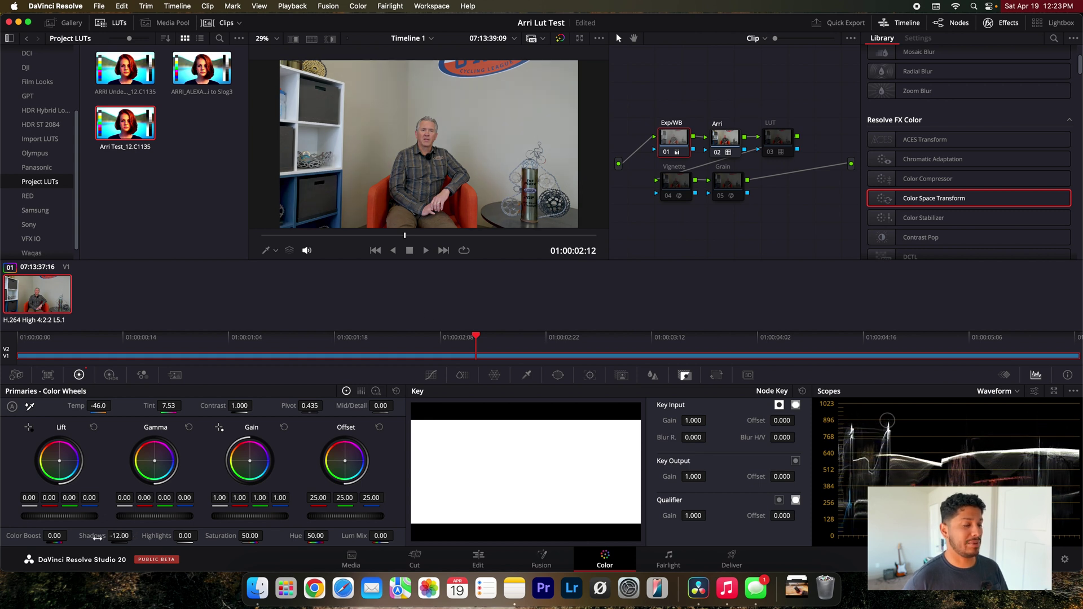
pyautogui.doubleClick(121, 536)
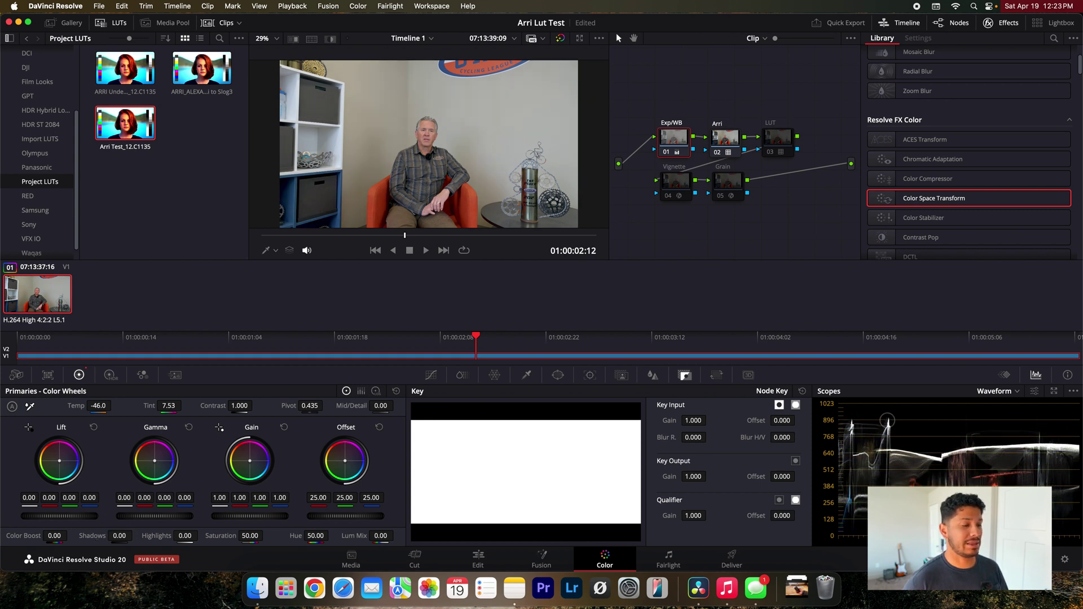
pyautogui.click(123, 537)
pyautogui.write('10')
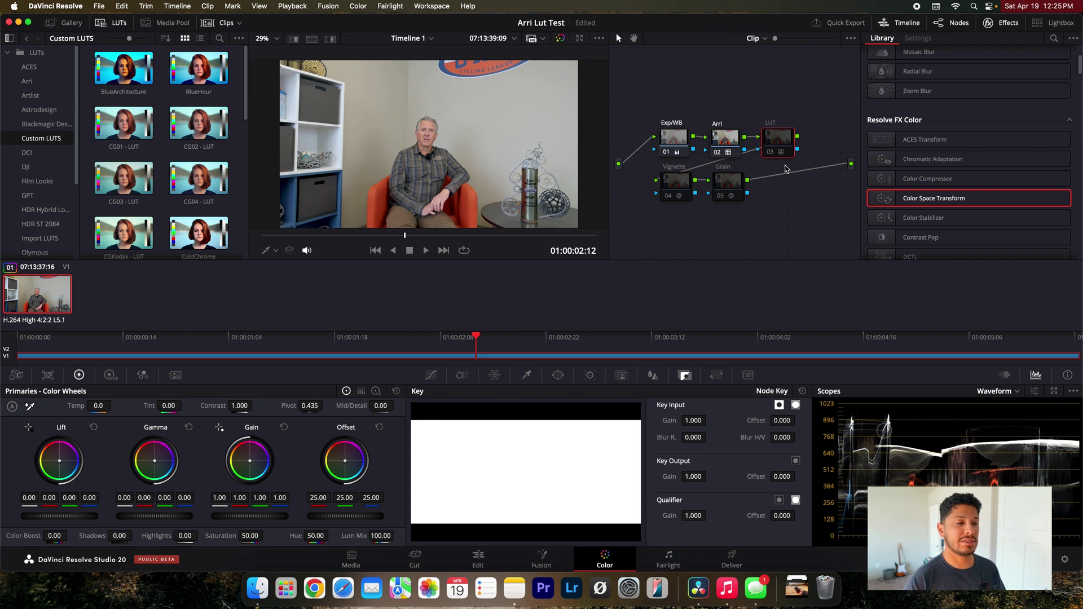
# Compare the image with and without the CG01 - LUT look on the LUT node, and leave the node enabled
pyautogui.click(771, 155)
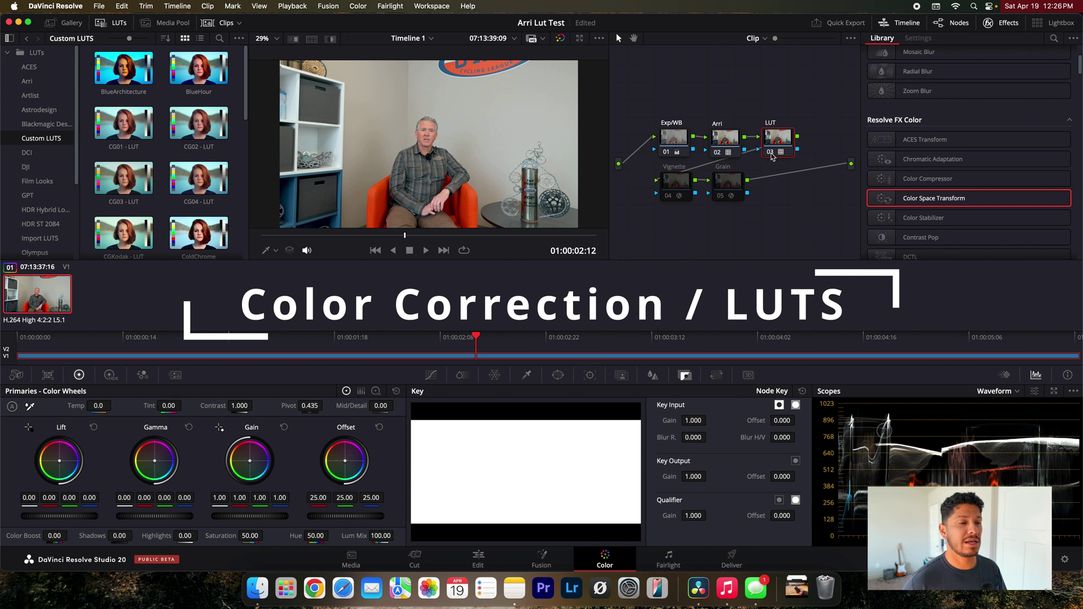
pyautogui.click(772, 155)
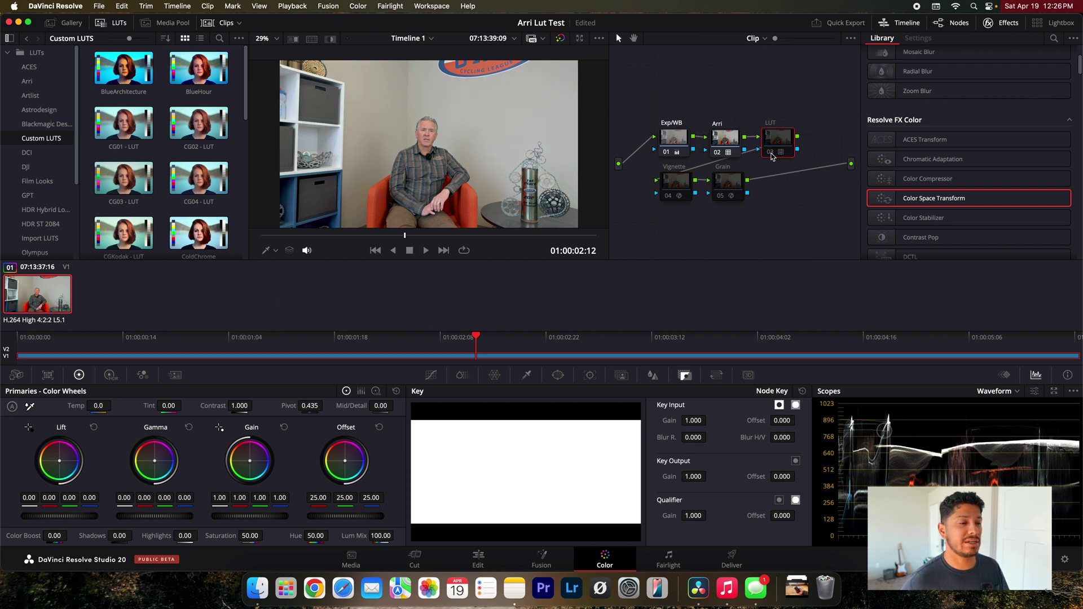
pyautogui.click(772, 154)
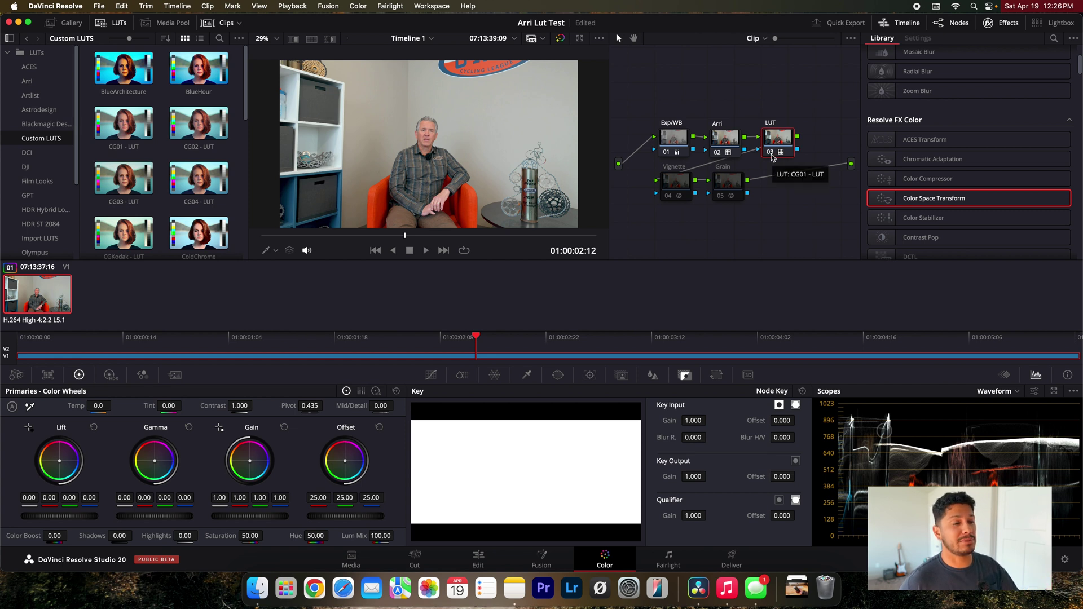
pyautogui.click(772, 156)
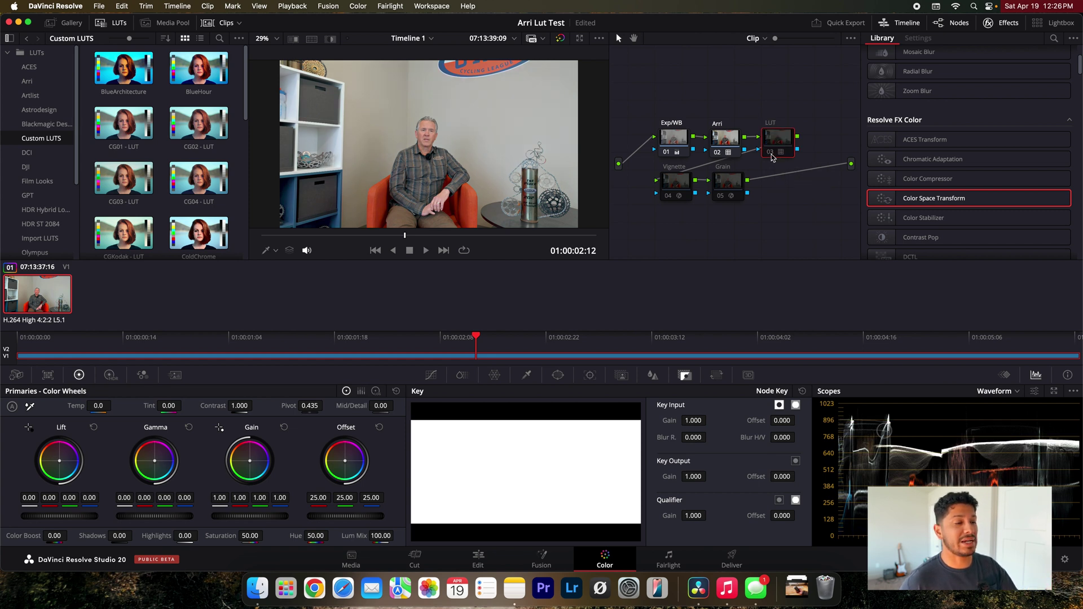
pyautogui.click(772, 156)
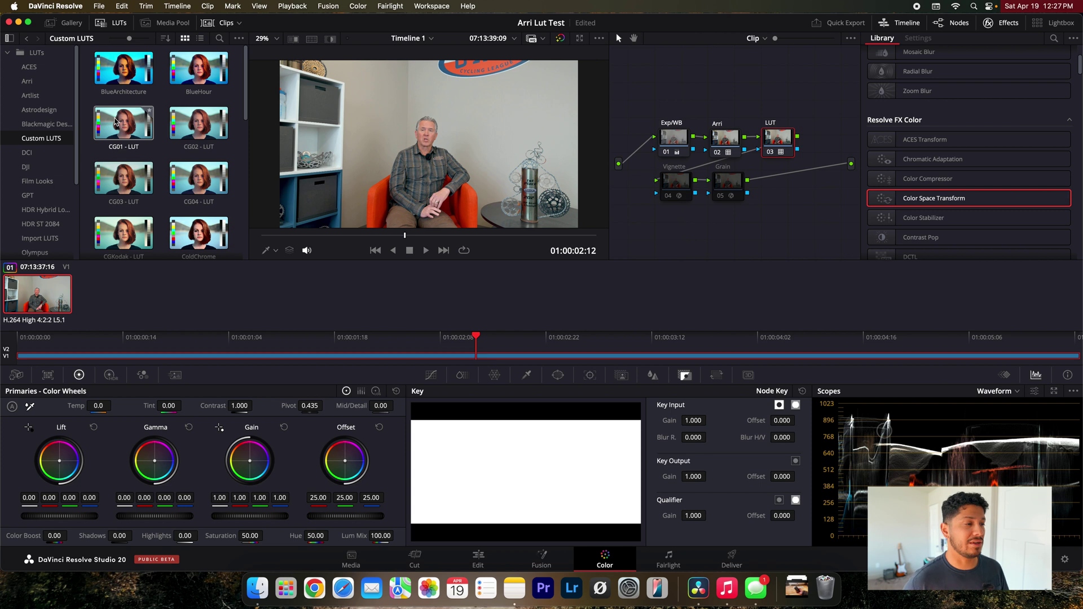
pyautogui.click(772, 153)
pyautogui.click(771, 153)
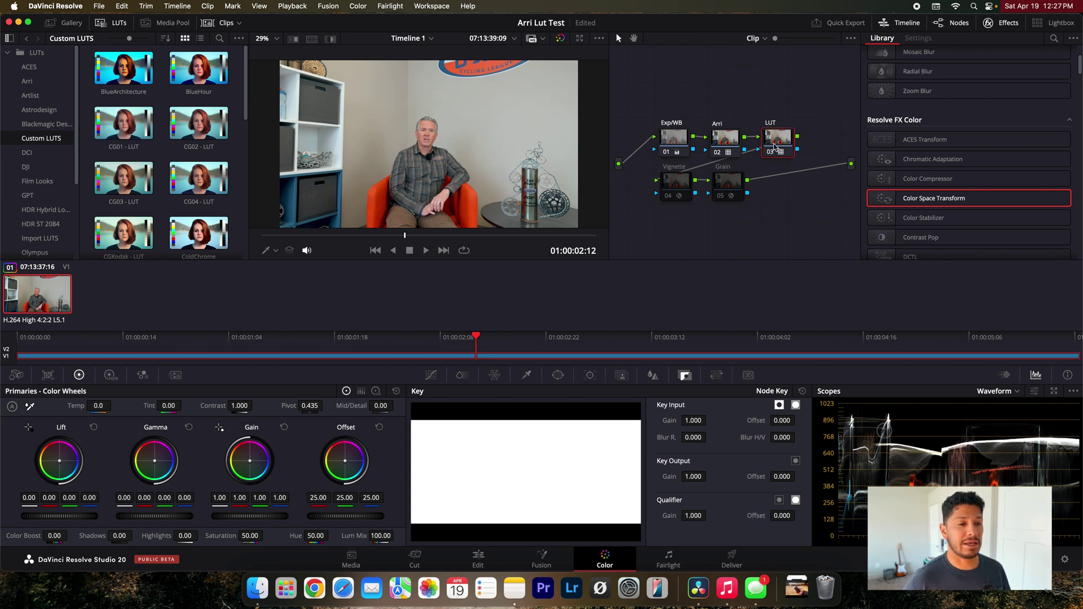
# Apply the CG01 - LUT look to the LUT node and compare the image with and without it, leaving the node enabled
pyautogui.moveTo(115, 130); pyautogui.dragTo(779, 141)
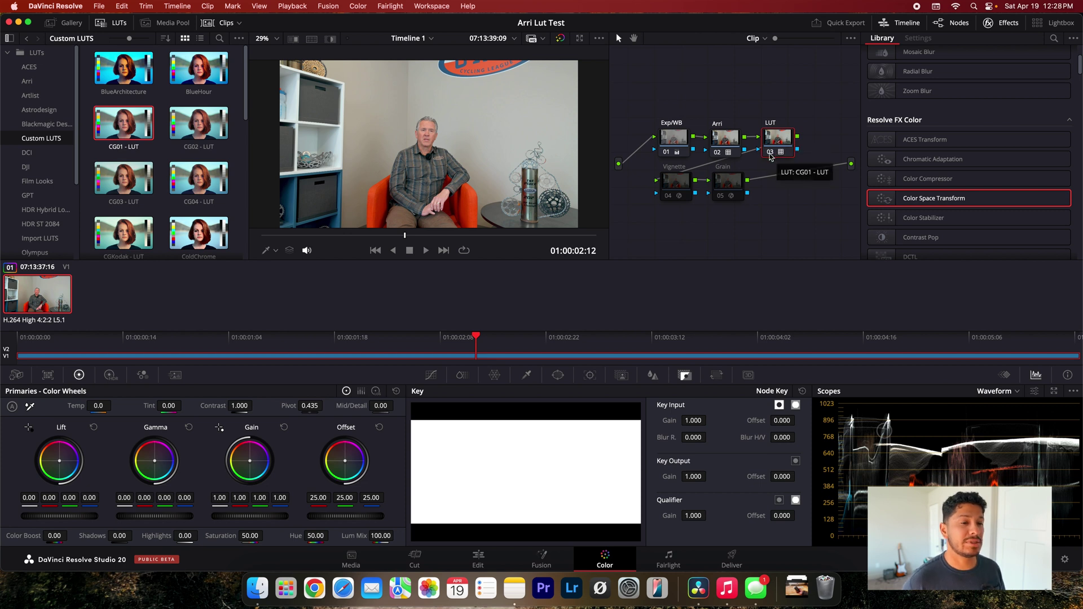
pyautogui.click(769, 153)
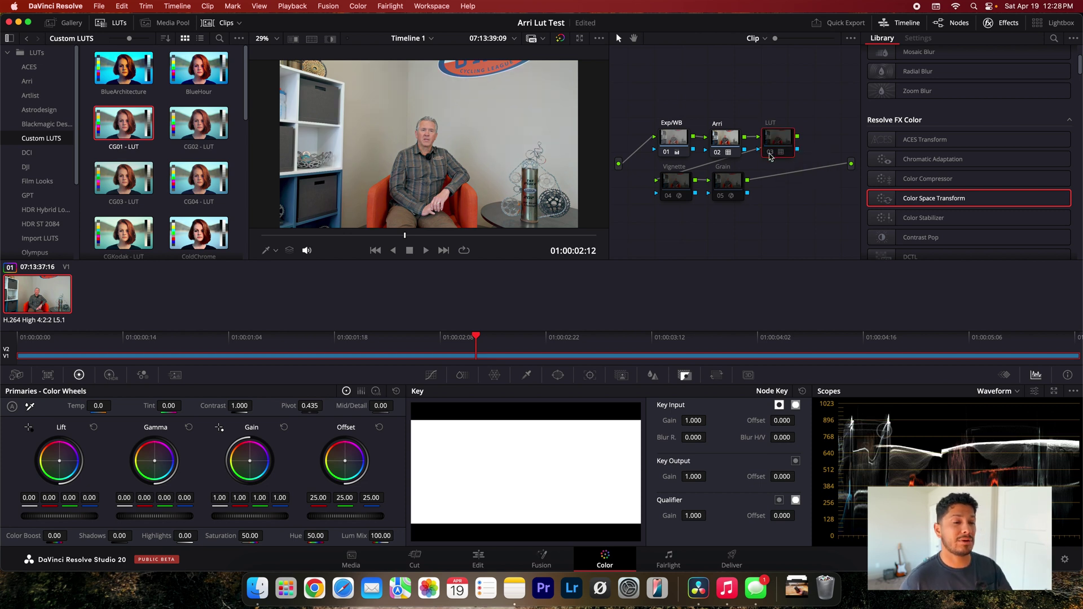
pyautogui.click(769, 153)
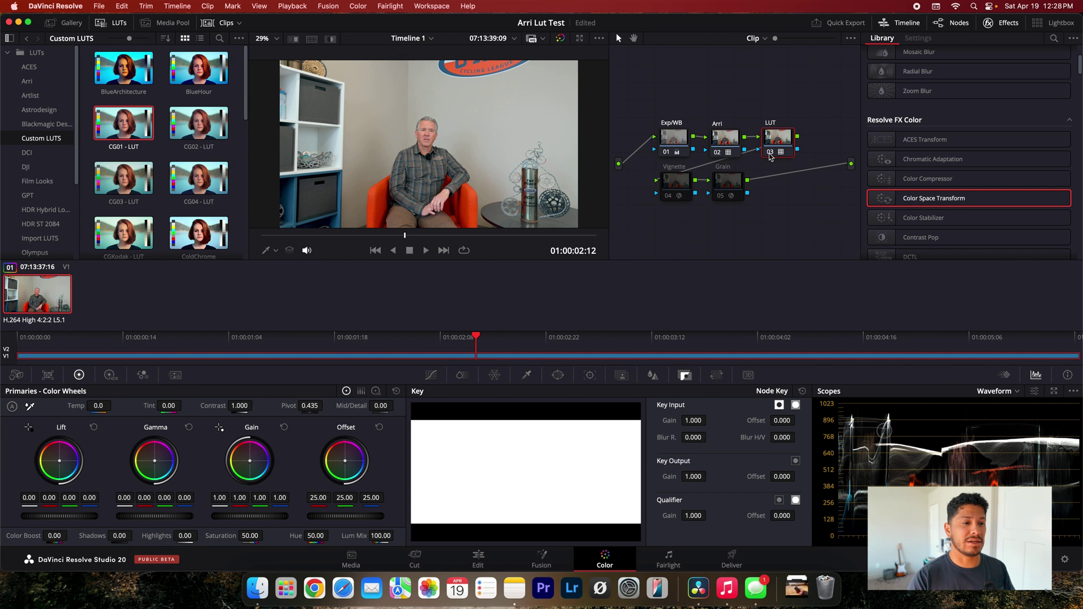
# Enable the Vignette node with the Resolve FX Vignette effect and compare the image with and without it
pyautogui.click(668, 196)
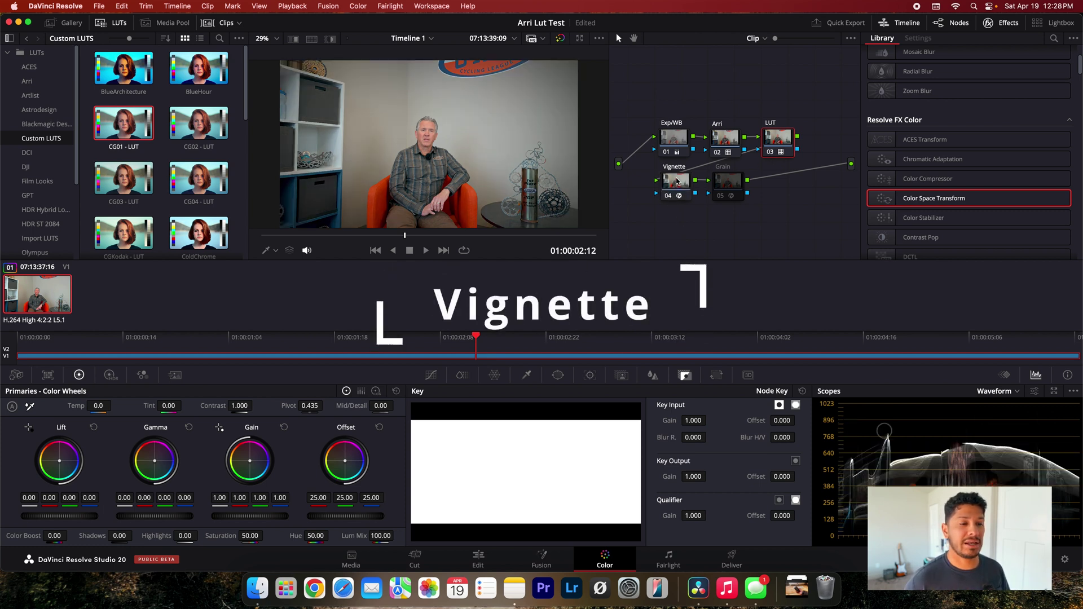
pyautogui.click(675, 182)
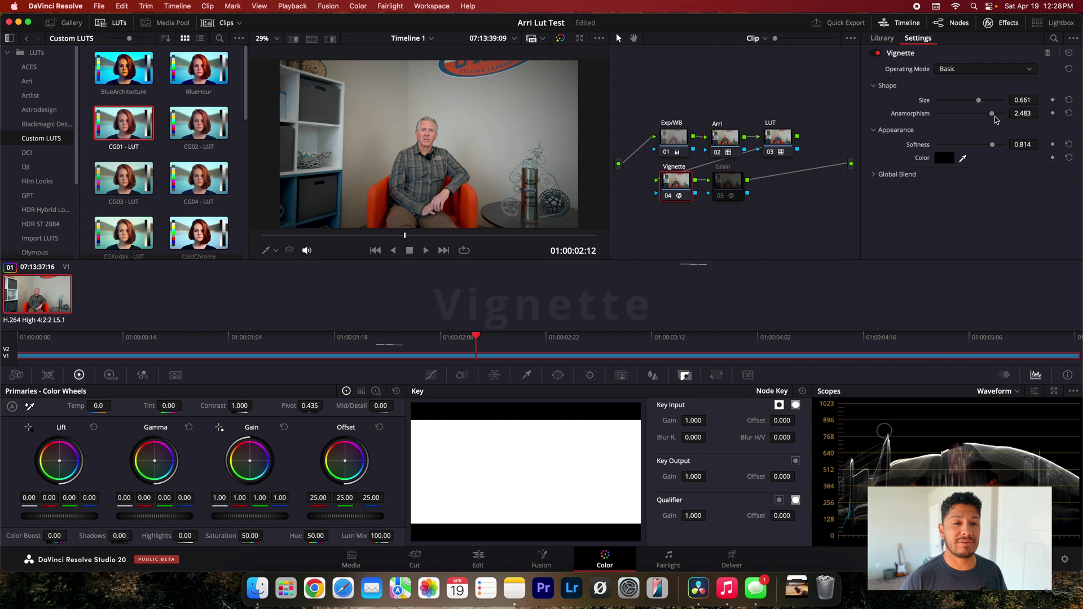
pyautogui.click(882, 38)
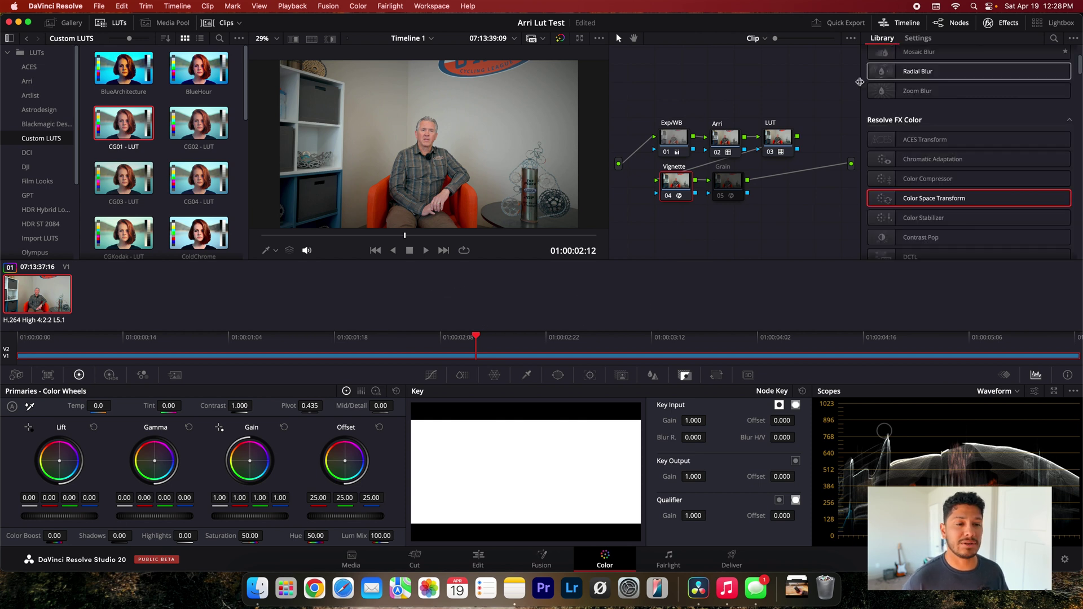
pyautogui.scroll(-15, 922, 203)
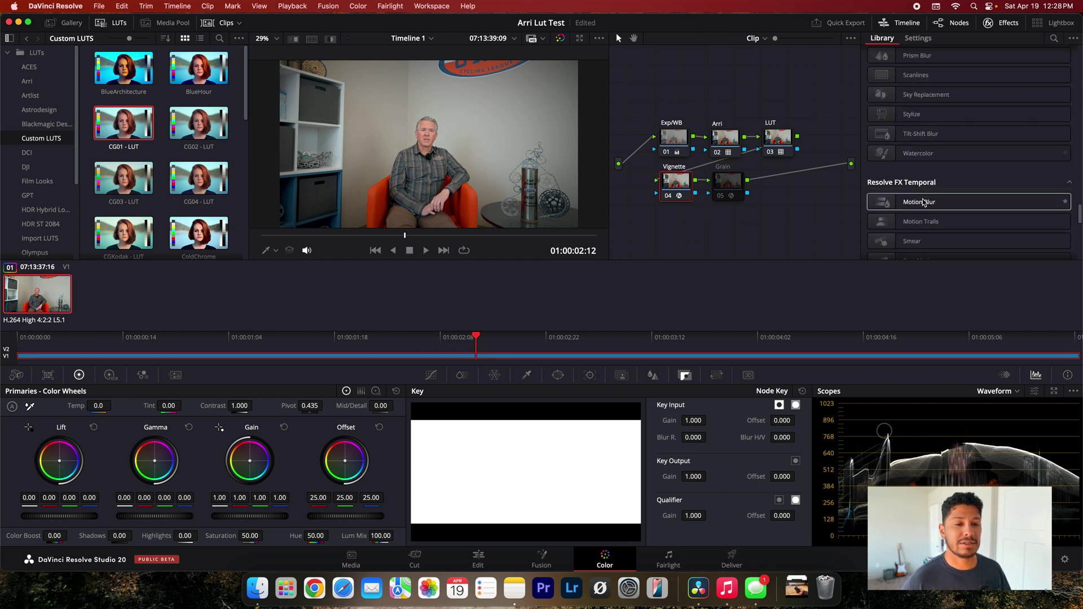
pyautogui.scroll(10, 923, 203)
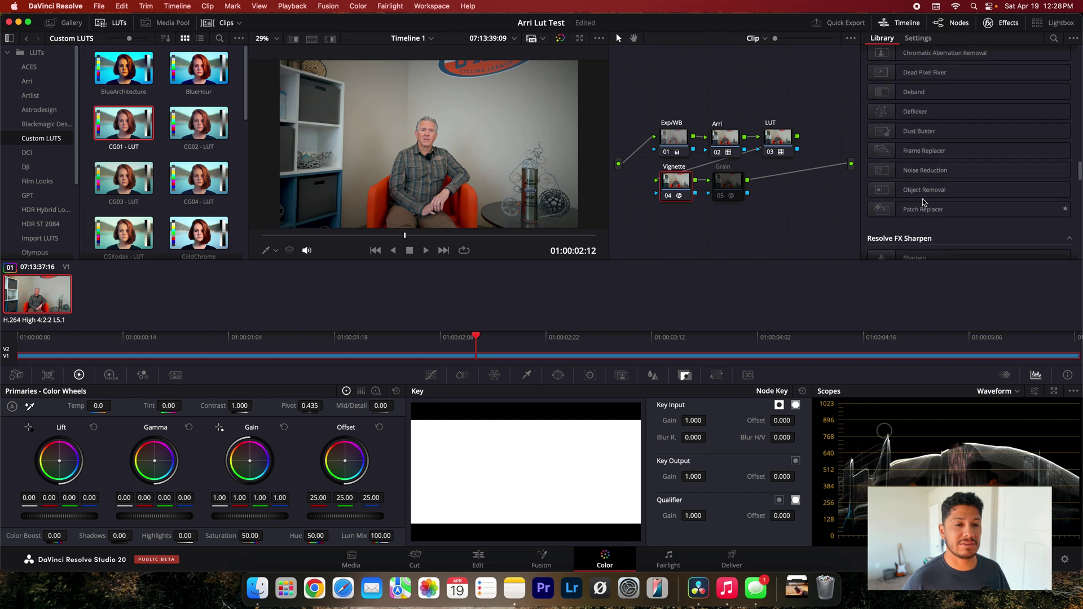
pyautogui.scroll(10, 922, 202)
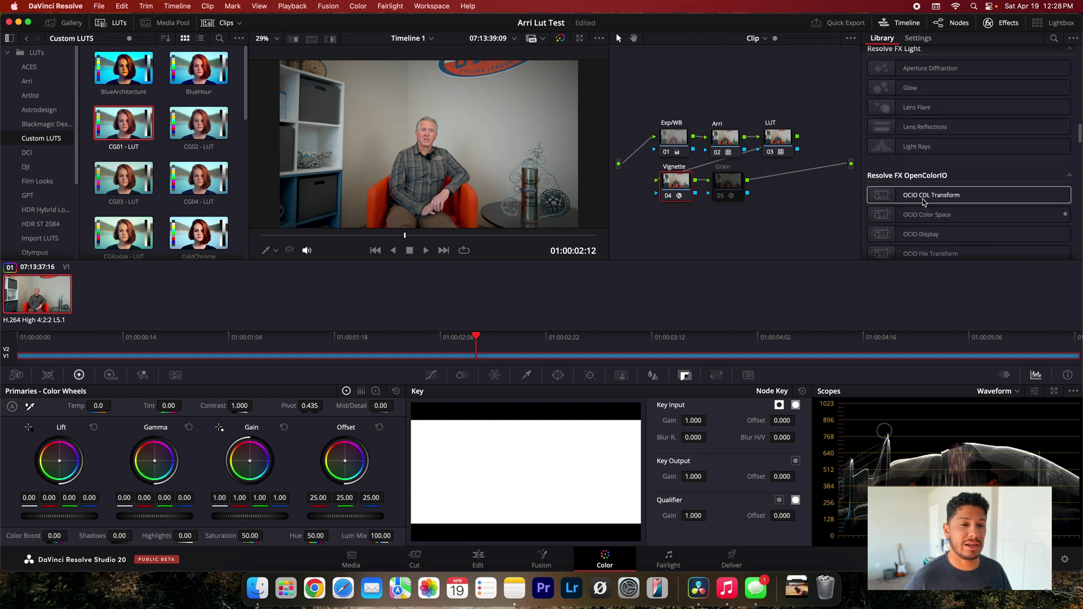
pyautogui.scroll(4, 923, 202)
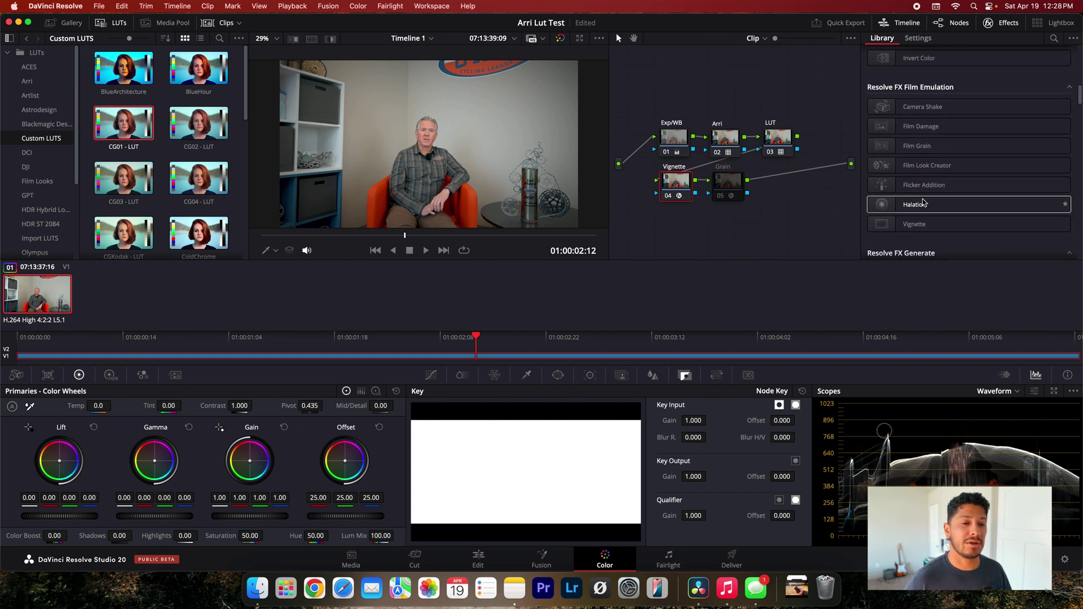
pyautogui.moveTo(878, 229); pyautogui.dragTo(676, 182)
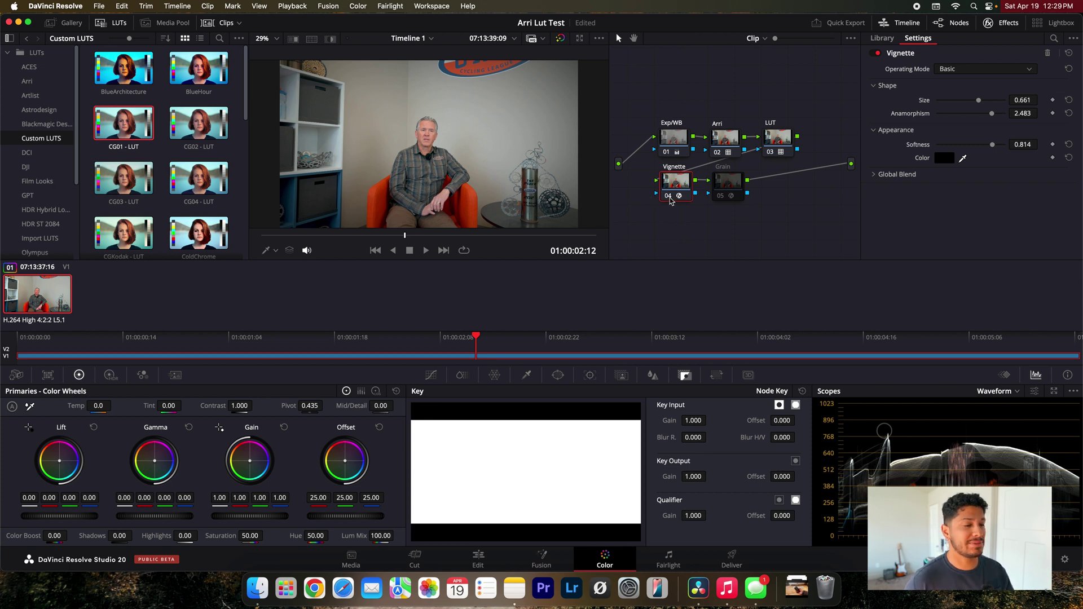
pyautogui.click(668, 196)
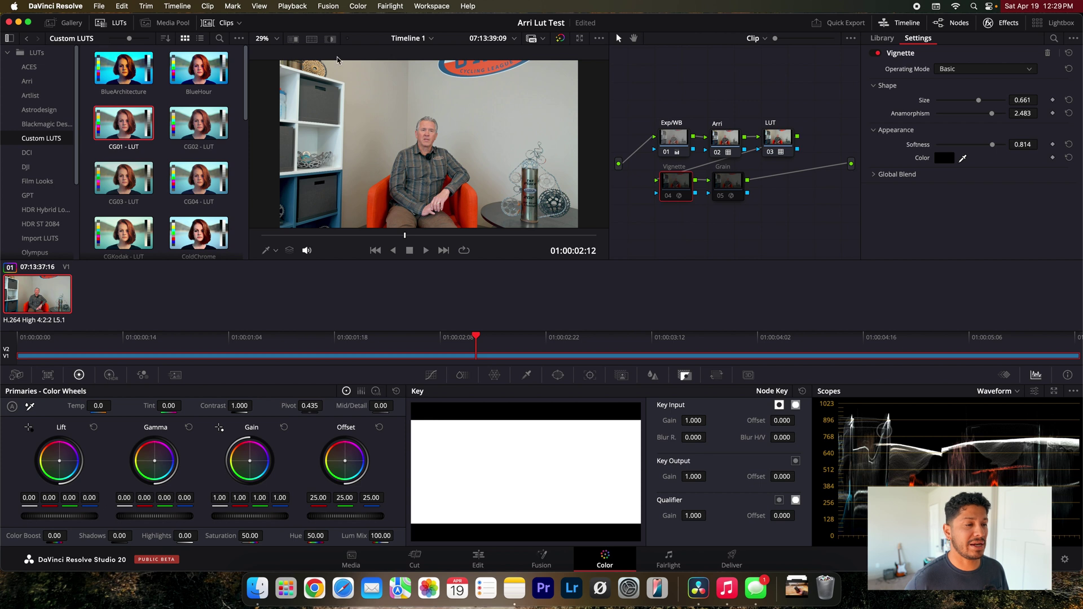
pyautogui.click(670, 196)
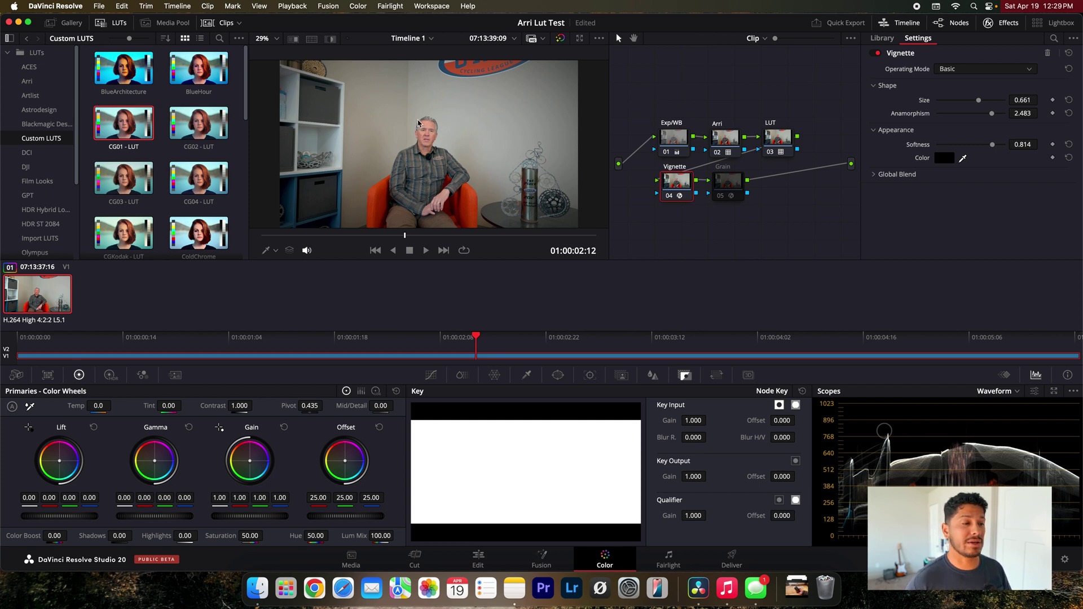
# Enable the Grain node, apply the Resolve FX Film Grain effect to it and open the effect's settings
pyautogui.click(722, 195)
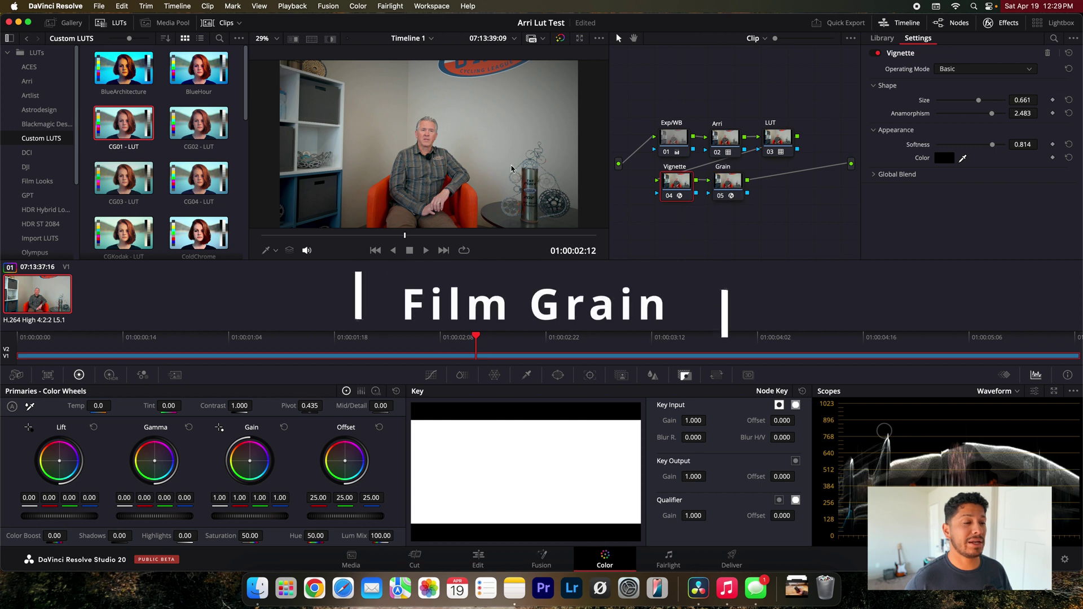
pyautogui.scroll(3, 511, 168)
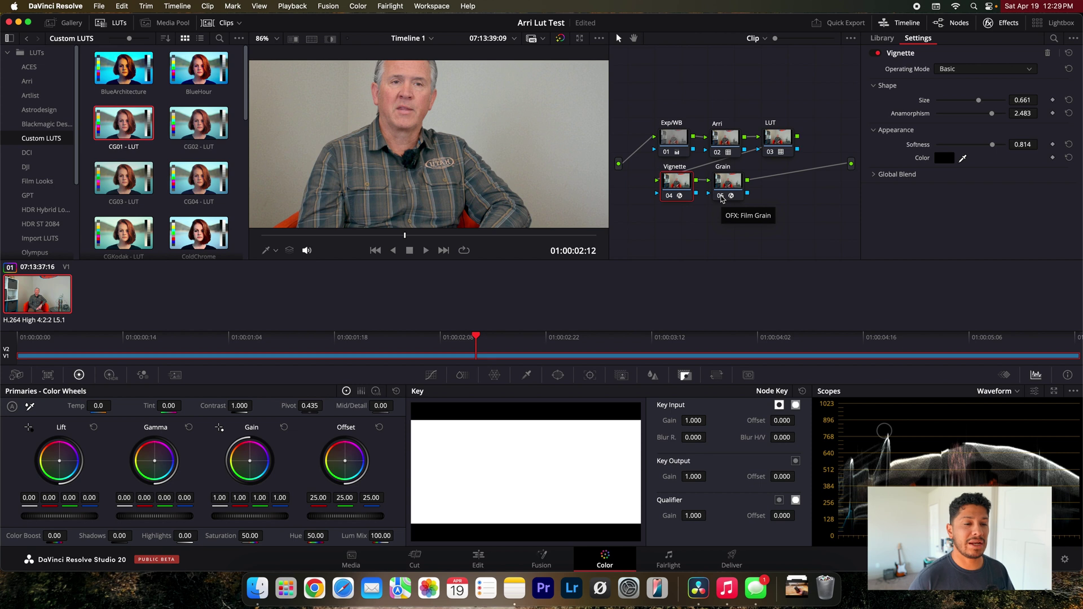
pyautogui.click(722, 197)
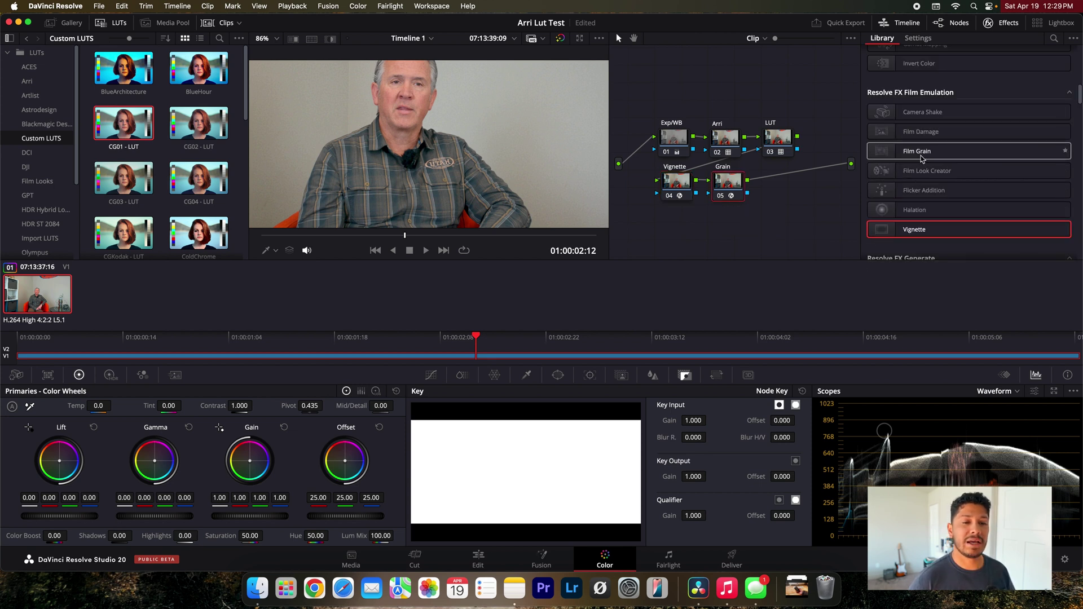
pyautogui.moveTo(921, 159)
pyautogui.mouseDown()
pyautogui.moveTo(776, 200)
pyautogui.moveTo(727, 199)
pyautogui.moveTo(930, 160)
pyautogui.mouseUp()
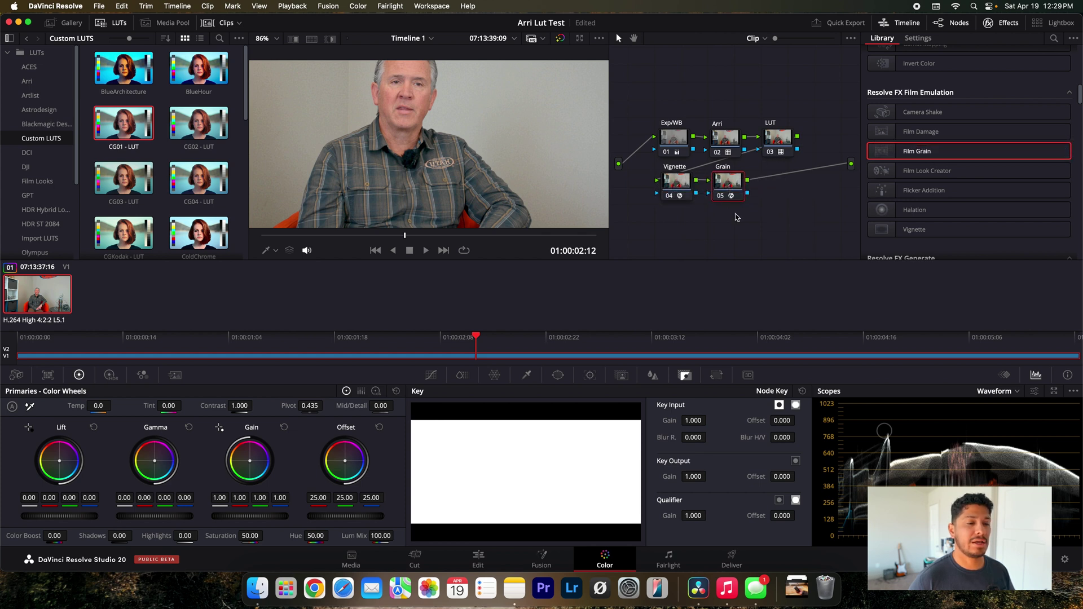
pyautogui.click(922, 40)
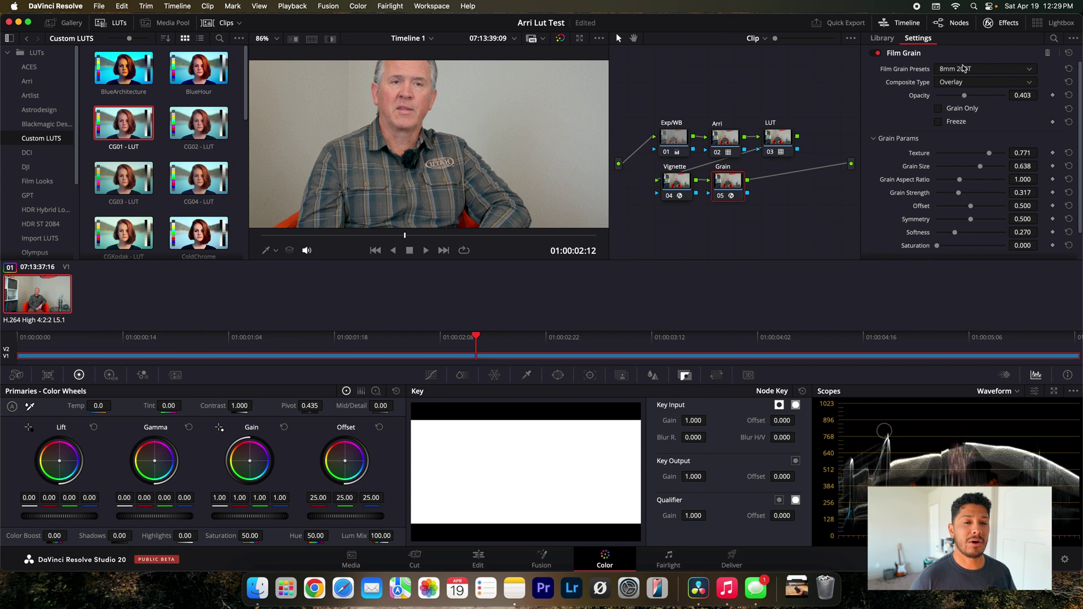
# Compare the footage with the Film Grain effect's Grain Only view and inspect the grain up close while scrubbing the clip
pyautogui.click(939, 109)
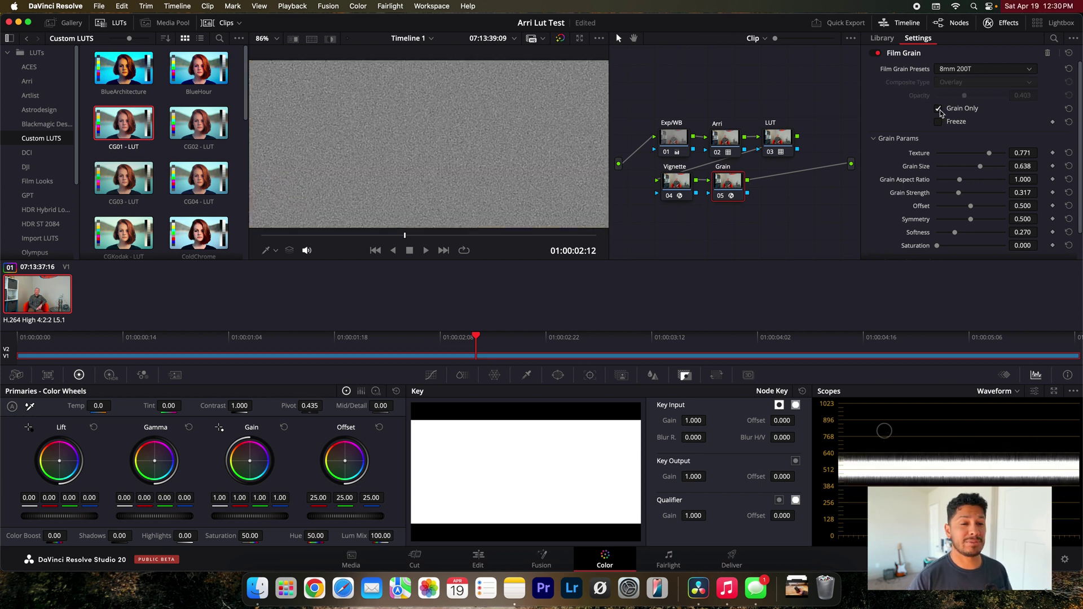
pyautogui.click(940, 109)
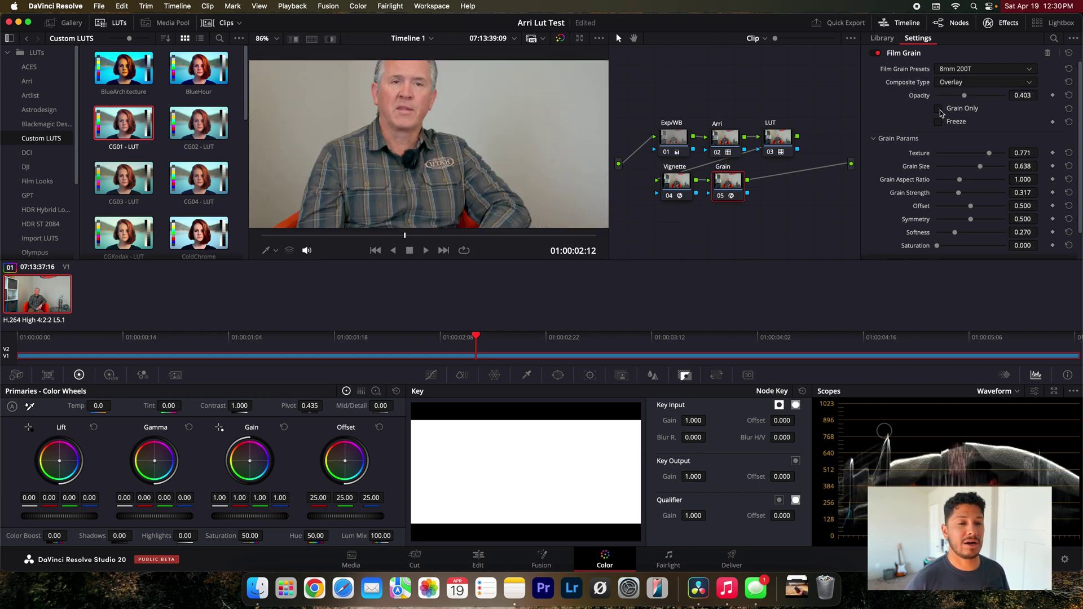
pyautogui.click(939, 109)
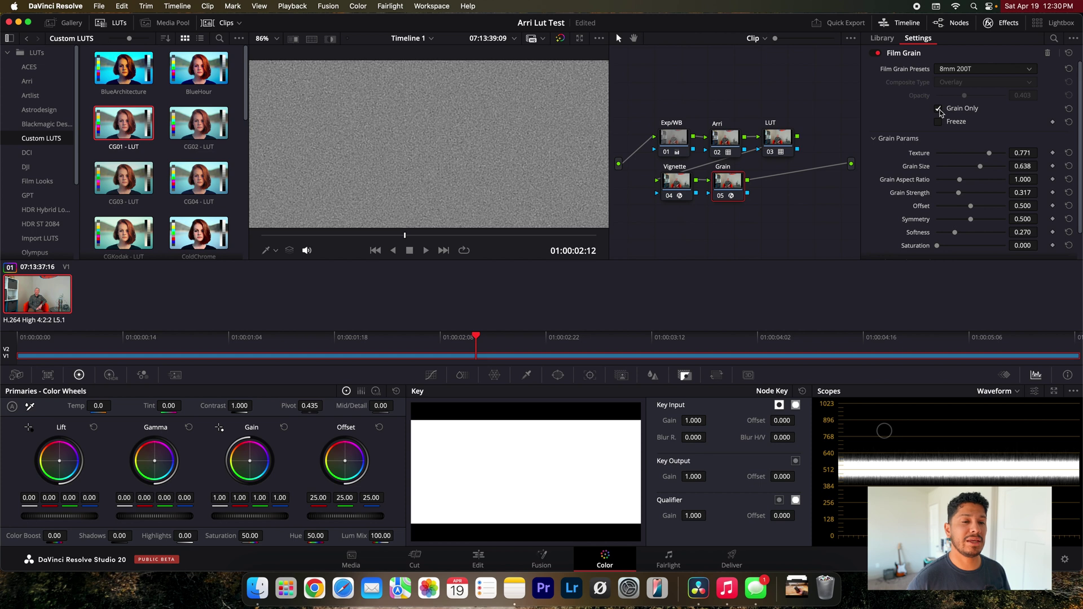
pyautogui.click(939, 110)
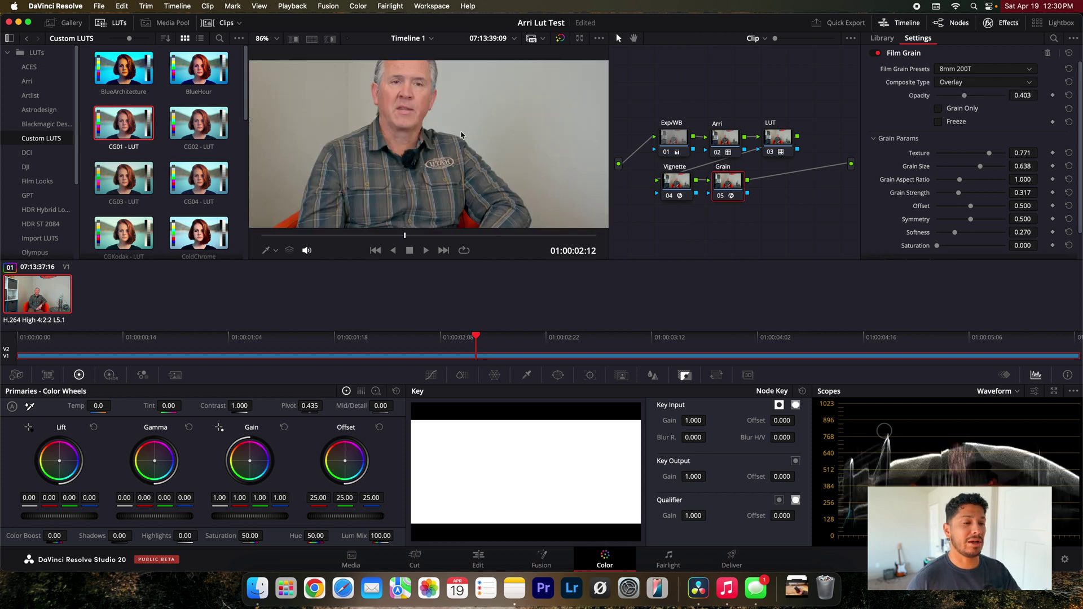
pyautogui.scroll(4, 408, 126)
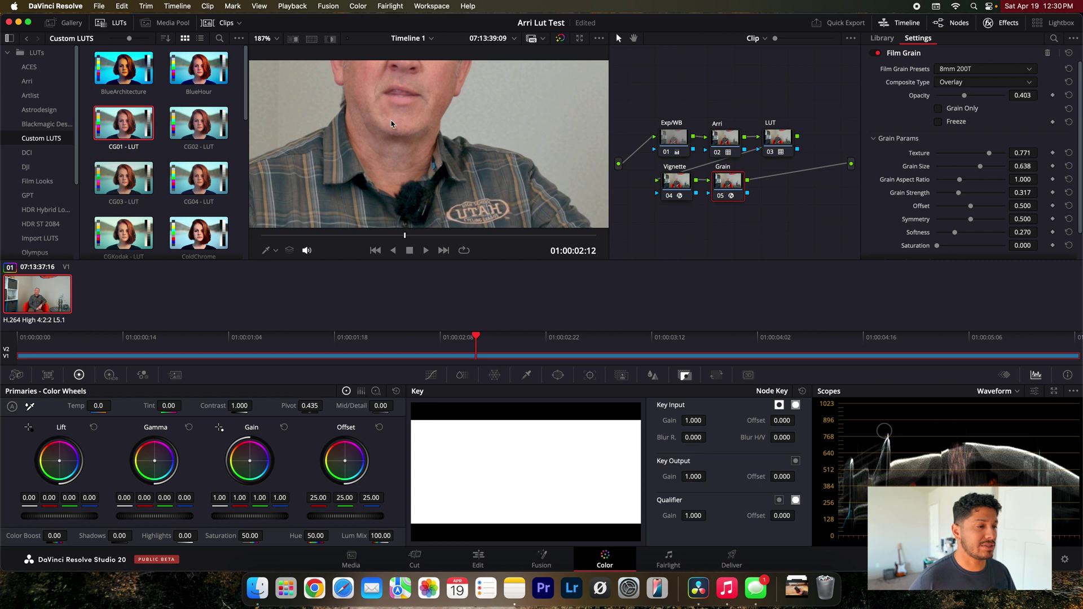
pyautogui.click(607, 346)
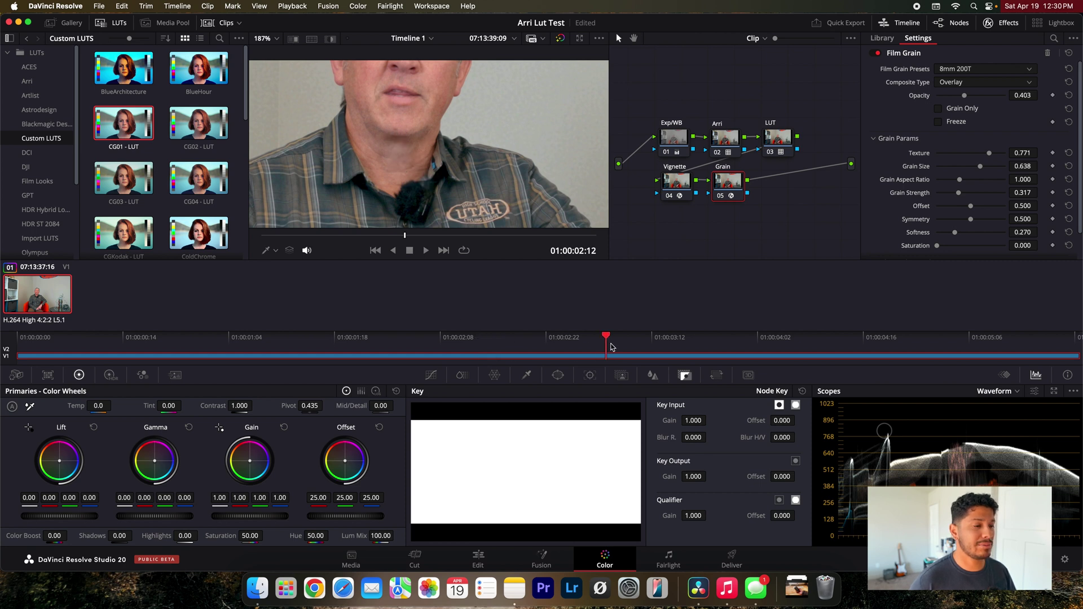
pyautogui.moveTo(611, 346); pyautogui.dragTo(488, 345)
# Try the 8mm 250D film grain preset in the Grain Only view, and set the preset back to 8mm 200T
pyautogui.click(938, 109)
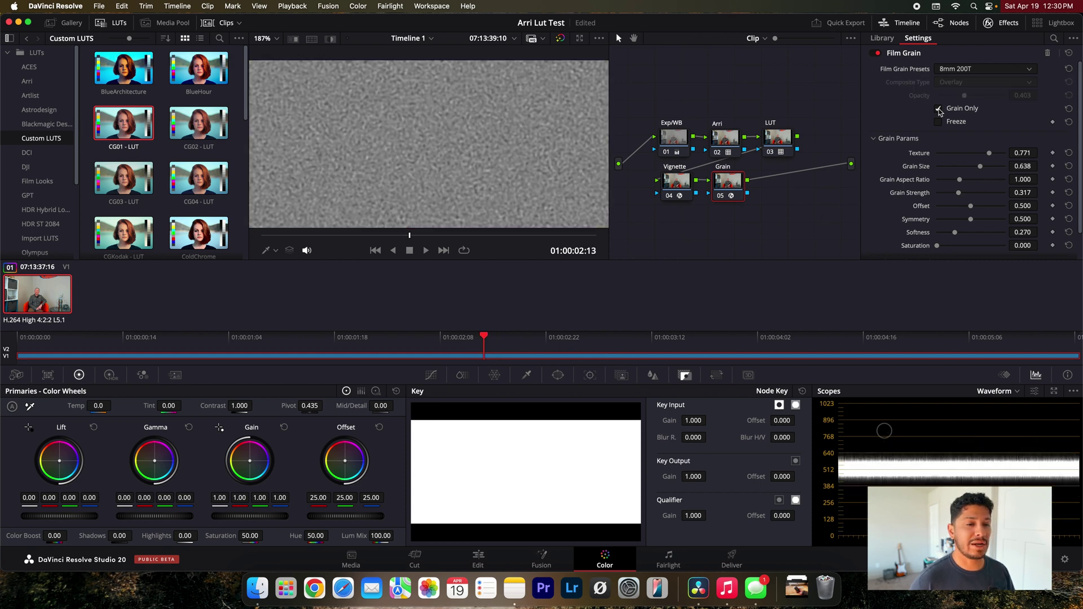
pyautogui.scroll(-5, 527, 131)
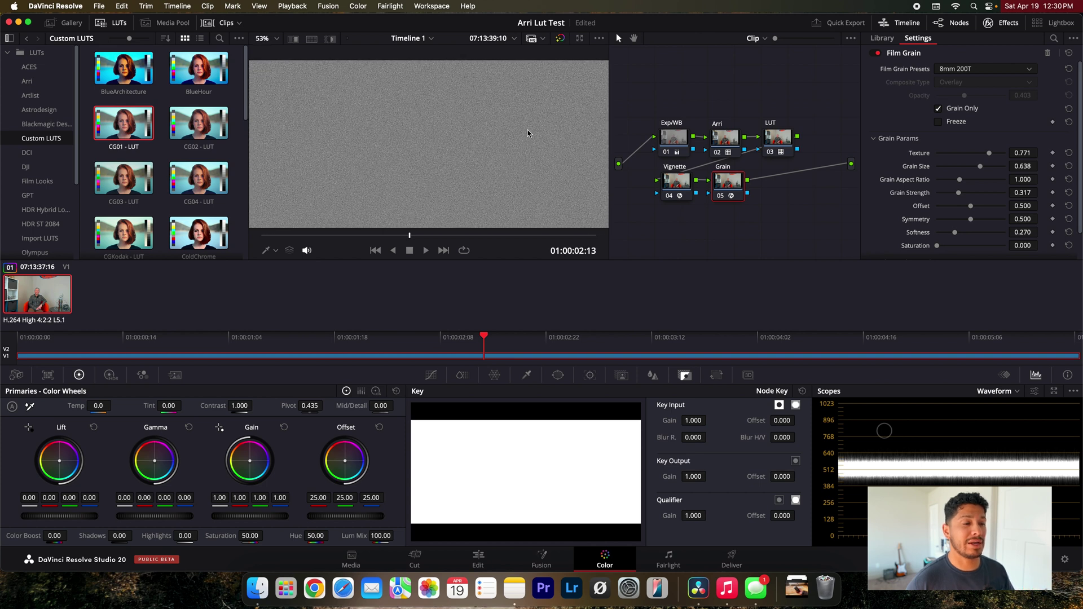
pyautogui.scroll(3, 527, 130)
pyautogui.click(970, 70)
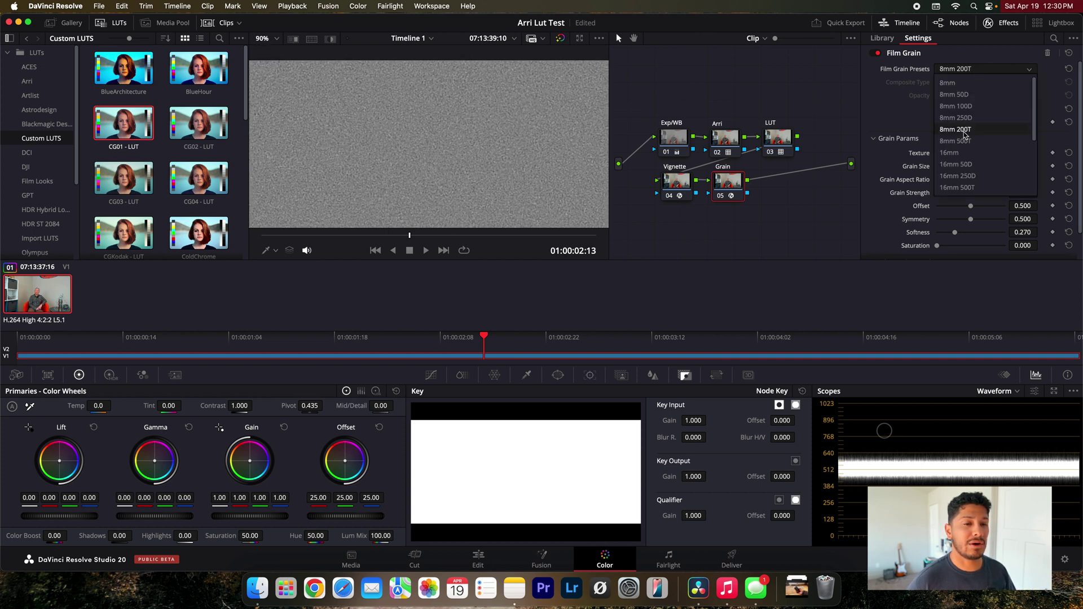
pyautogui.click(959, 118)
pyautogui.click(961, 69)
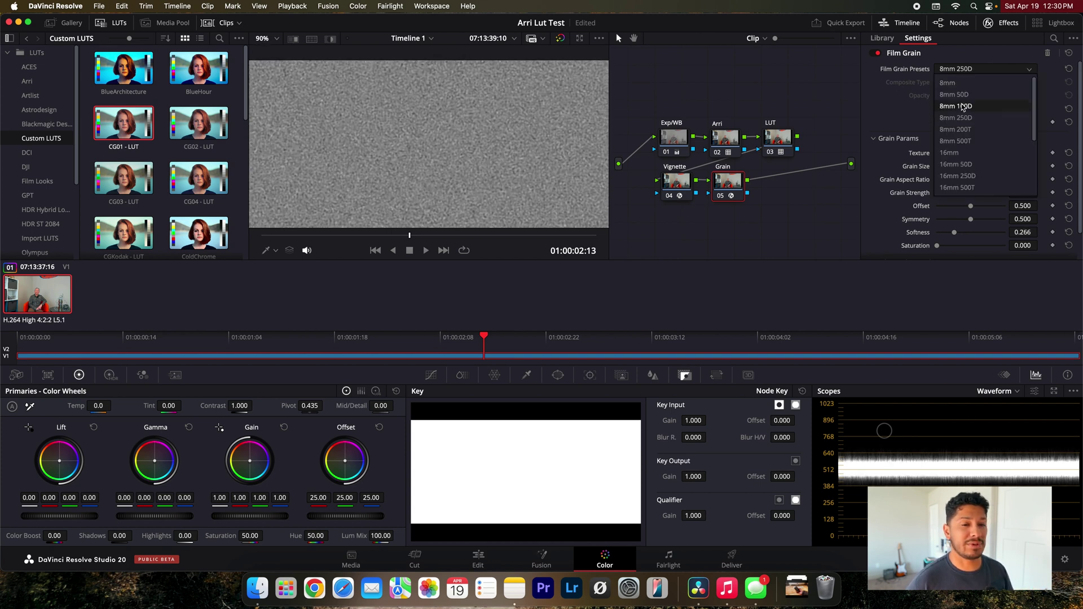
pyautogui.click(959, 129)
pyautogui.scroll(-1, 959, 129)
pyautogui.scroll(-5, 437, 152)
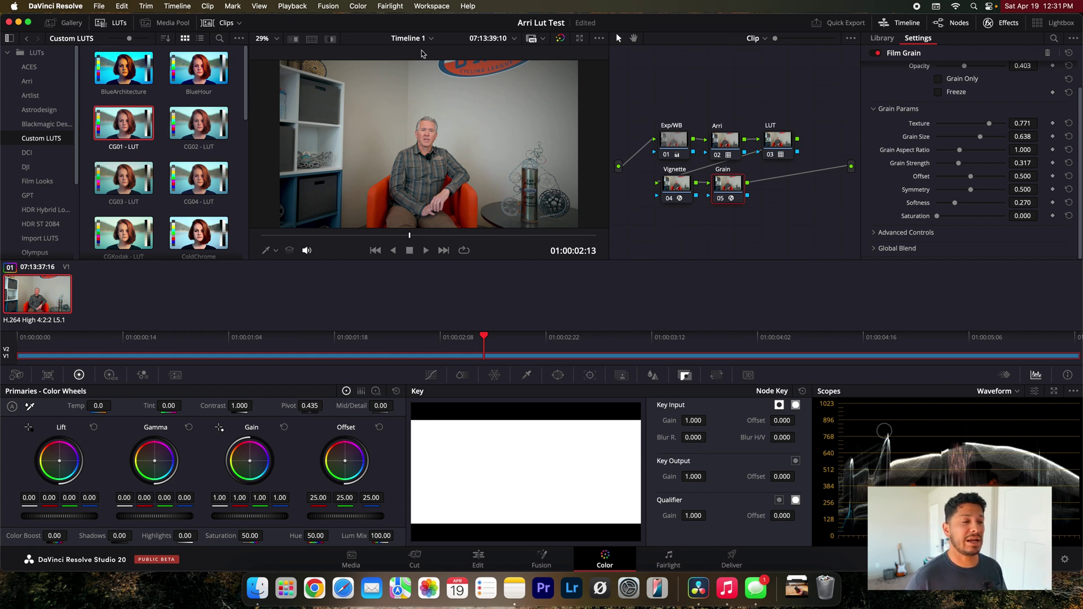
# Turn off the Vignette node to check the lighting without it while scrubbing the clip, and turn it back on
pyautogui.click(669, 198)
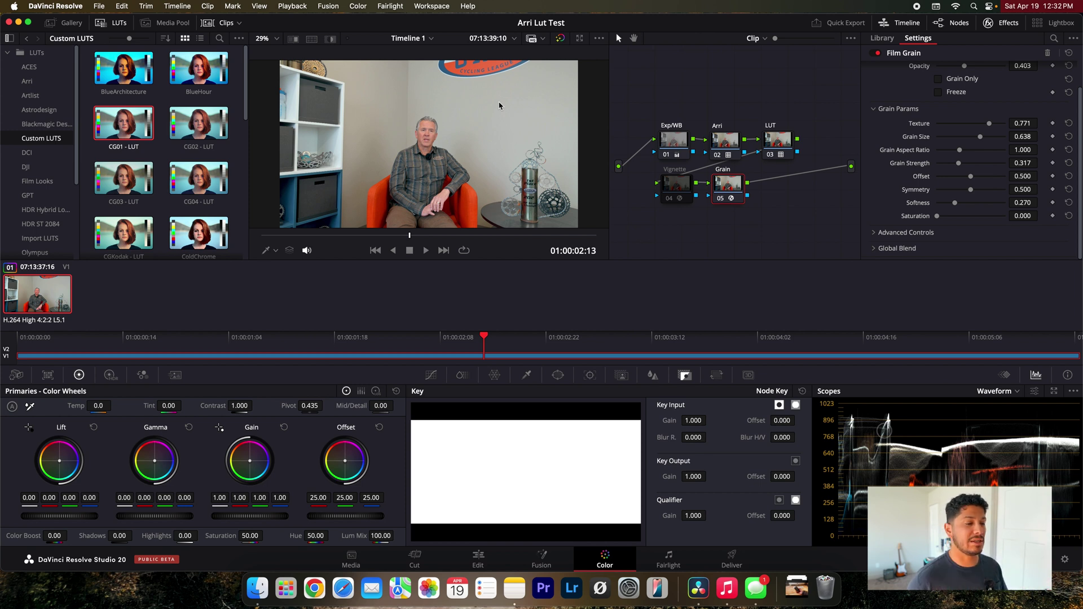
pyautogui.moveTo(501, 342); pyautogui.dragTo(476, 340)
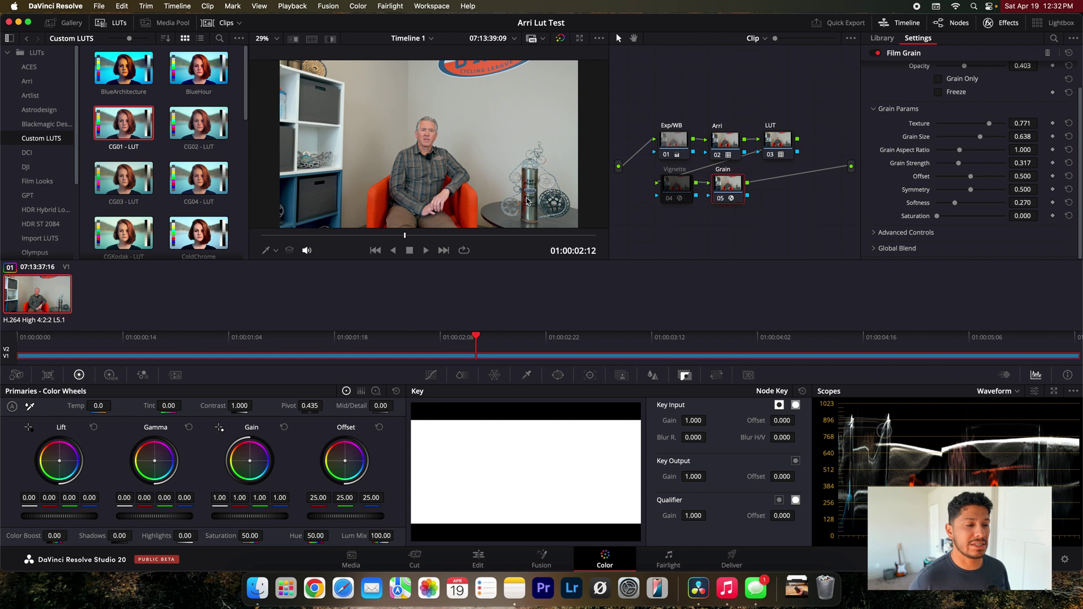
pyautogui.click(668, 198)
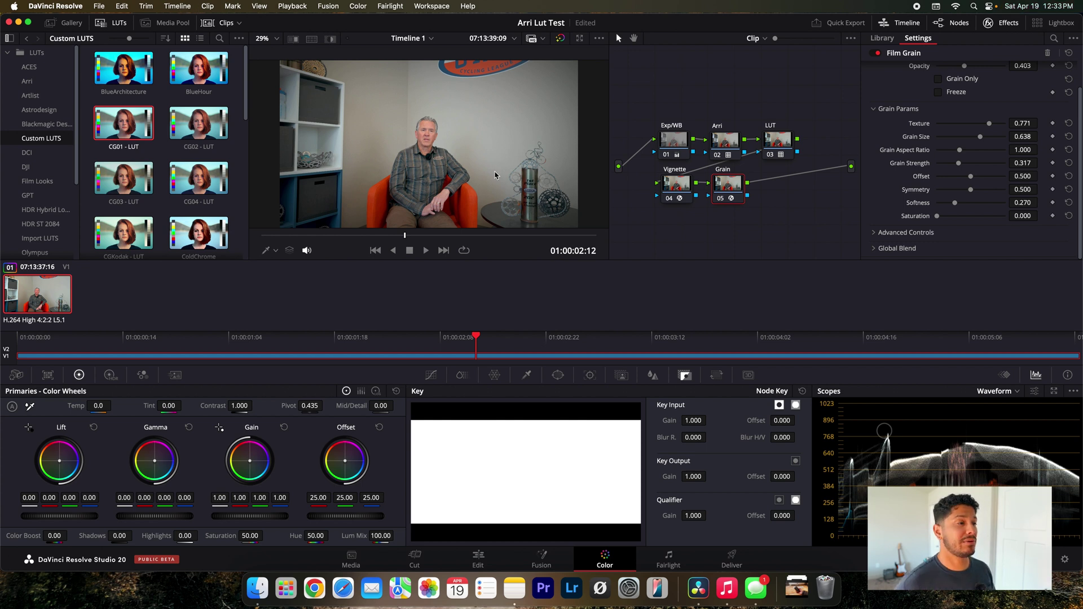
# Add letterbox bars to the timeline with an output blanking of 2.35
pyautogui.click(177, 7)
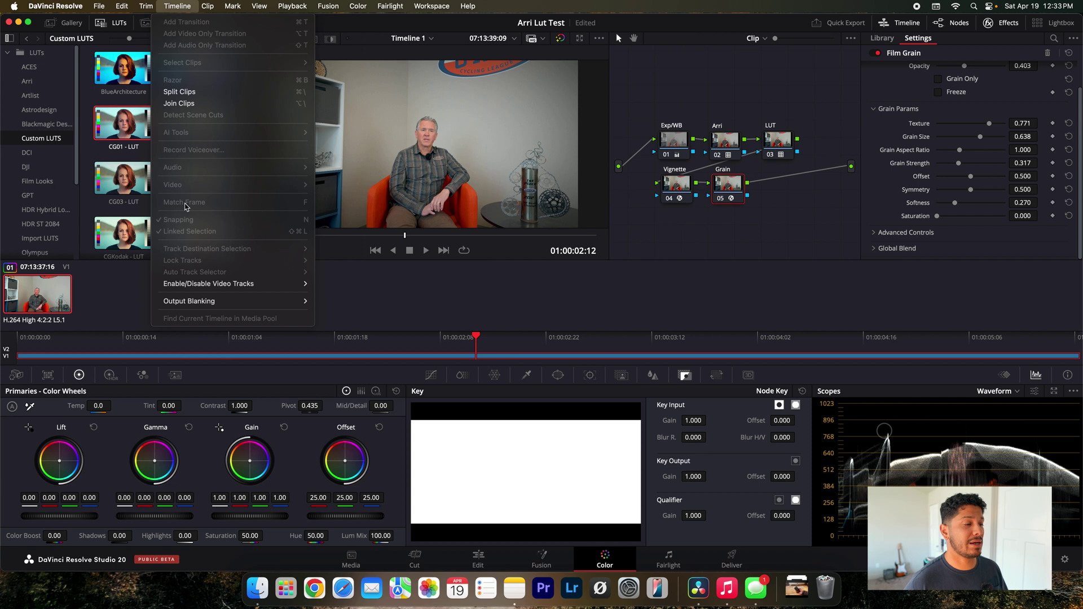
pyautogui.click(225, 306)
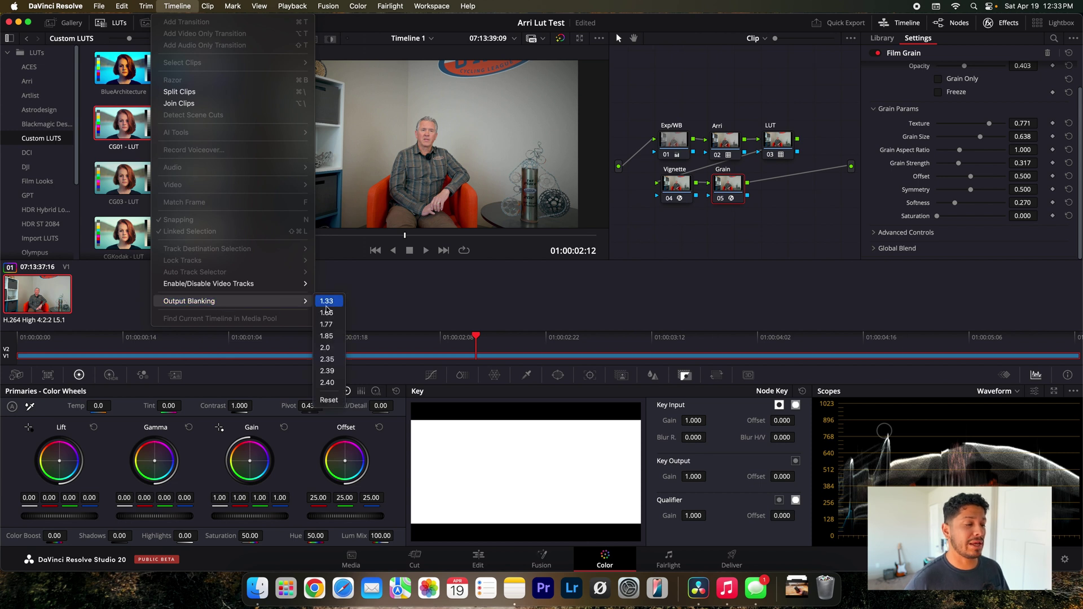
pyautogui.click(327, 360)
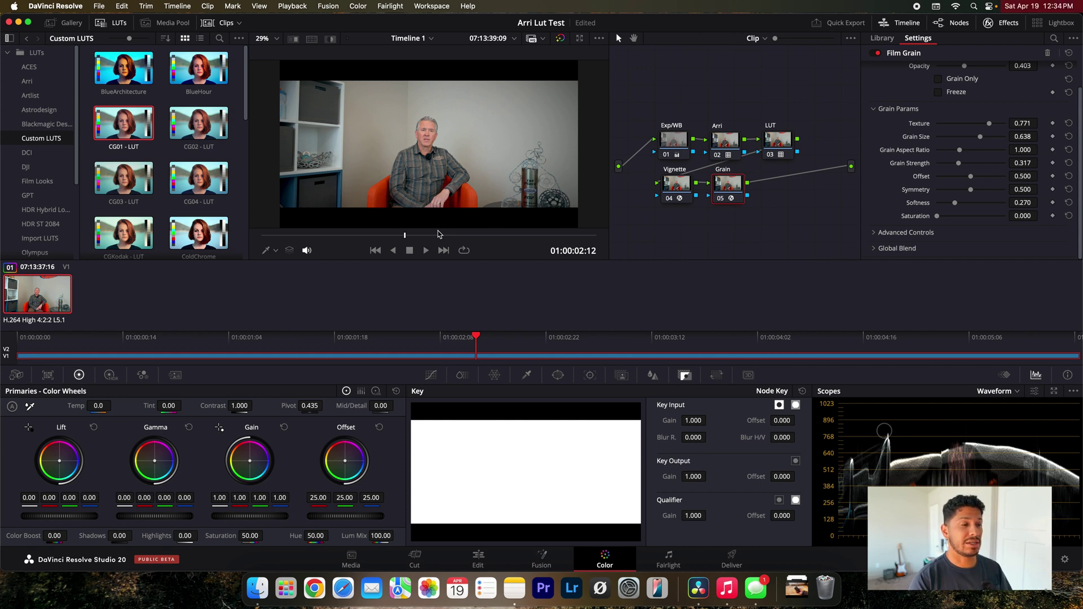
# Save the project and set the interview clip's vertical position to 176 to reframe it within the letterbox
pyautogui.press('super+s')
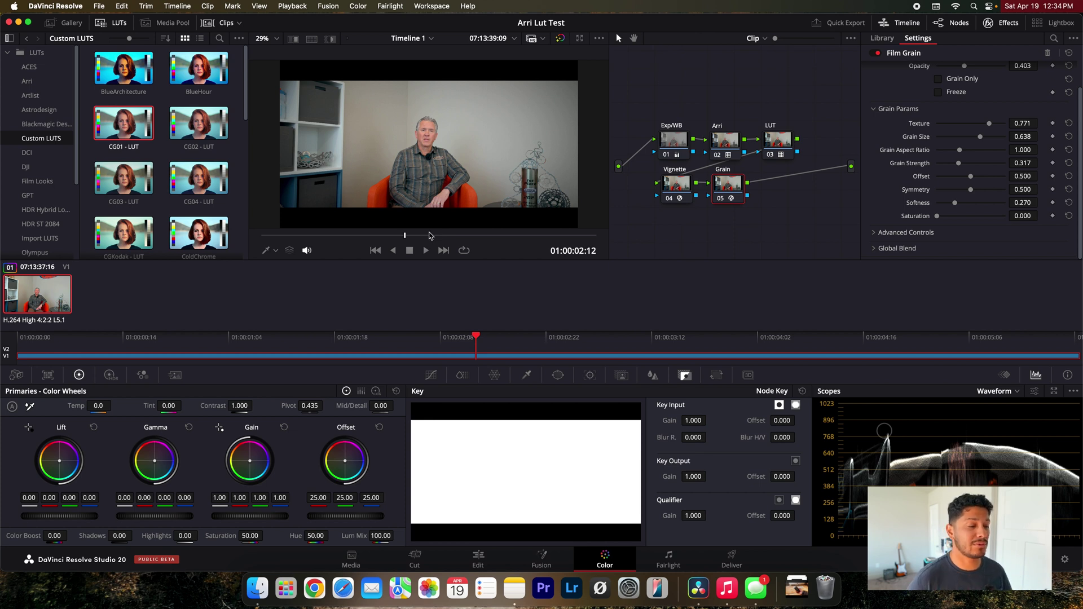
pyautogui.click(480, 560)
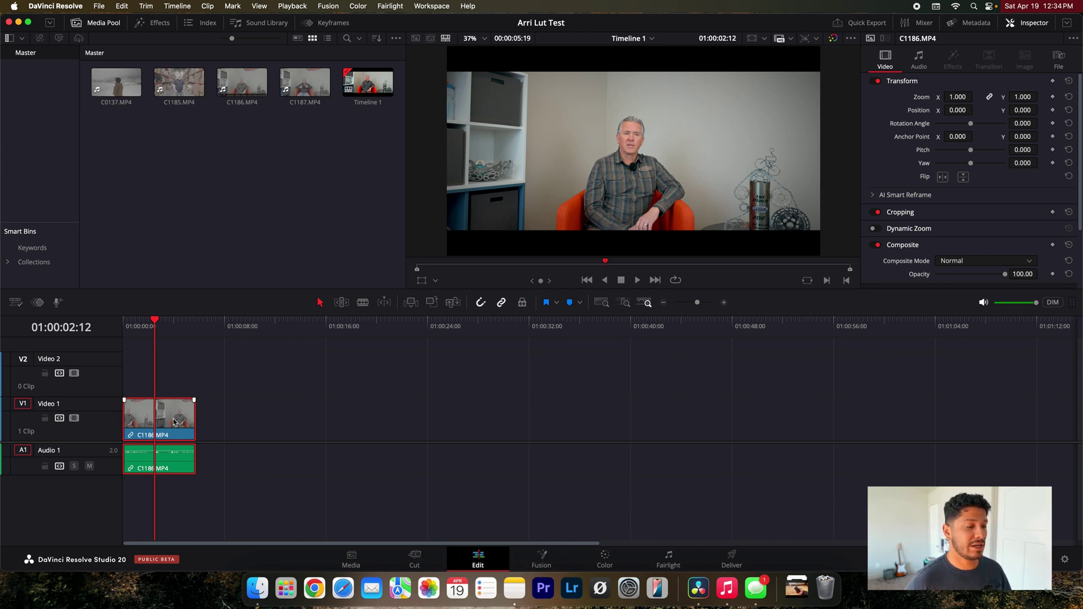
pyautogui.click(1022, 110)
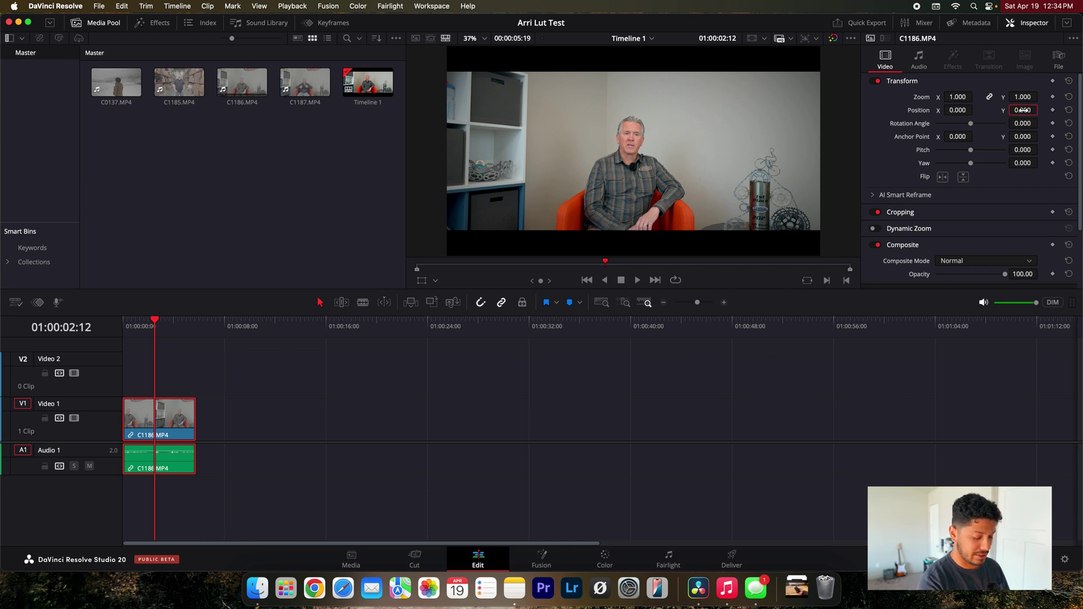
pyautogui.press('BackSpace')
pyautogui.write('176')
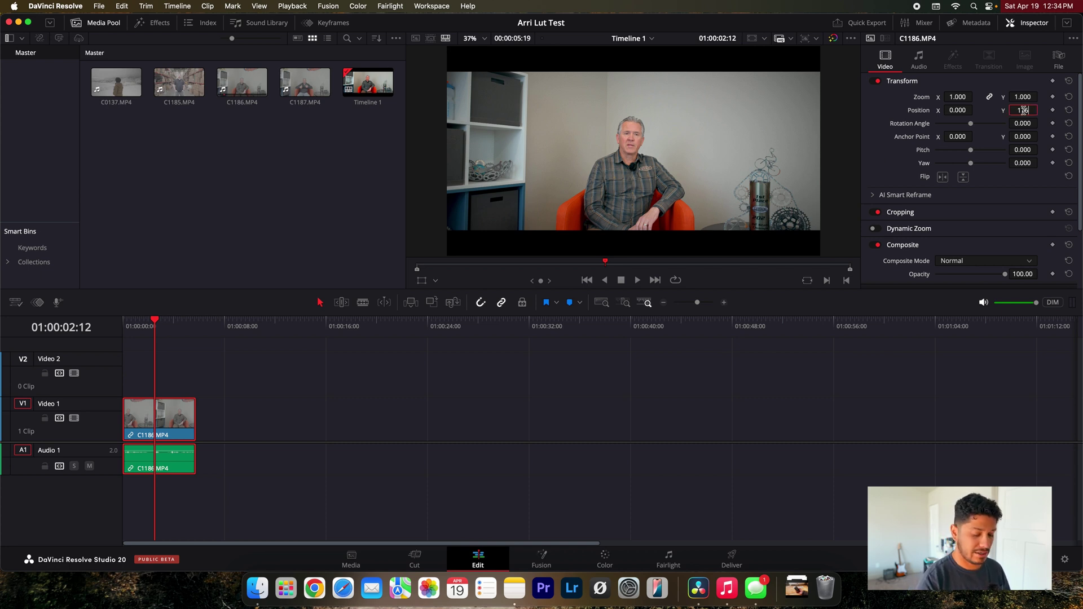
pyautogui.press('Return')
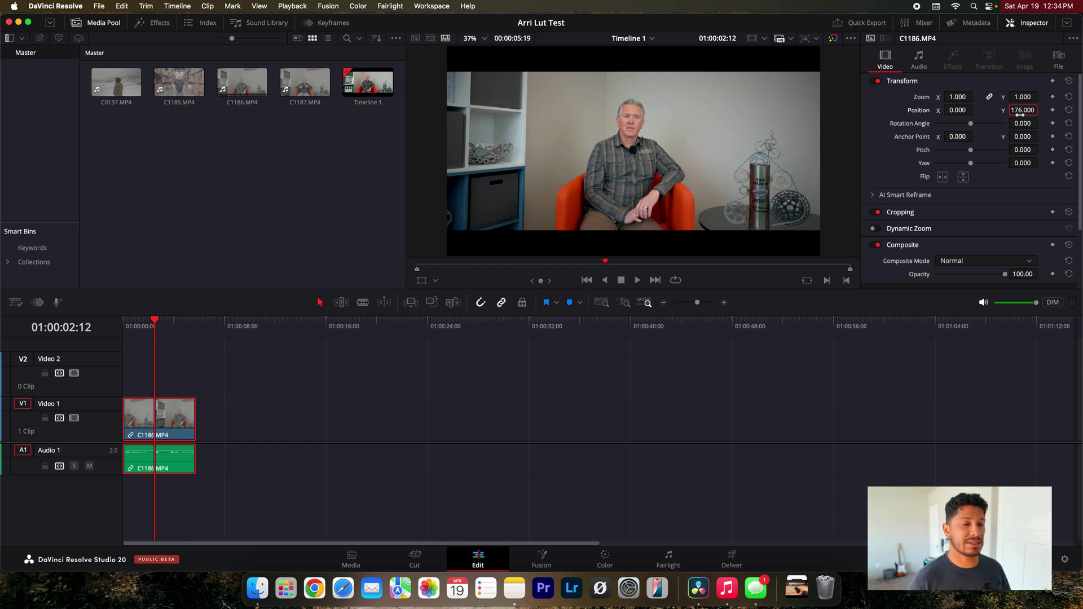
# Grab a still of the finished interview grade into the PowerGrade album and label it Cinematic Power Grade
pyautogui.click(603, 558)
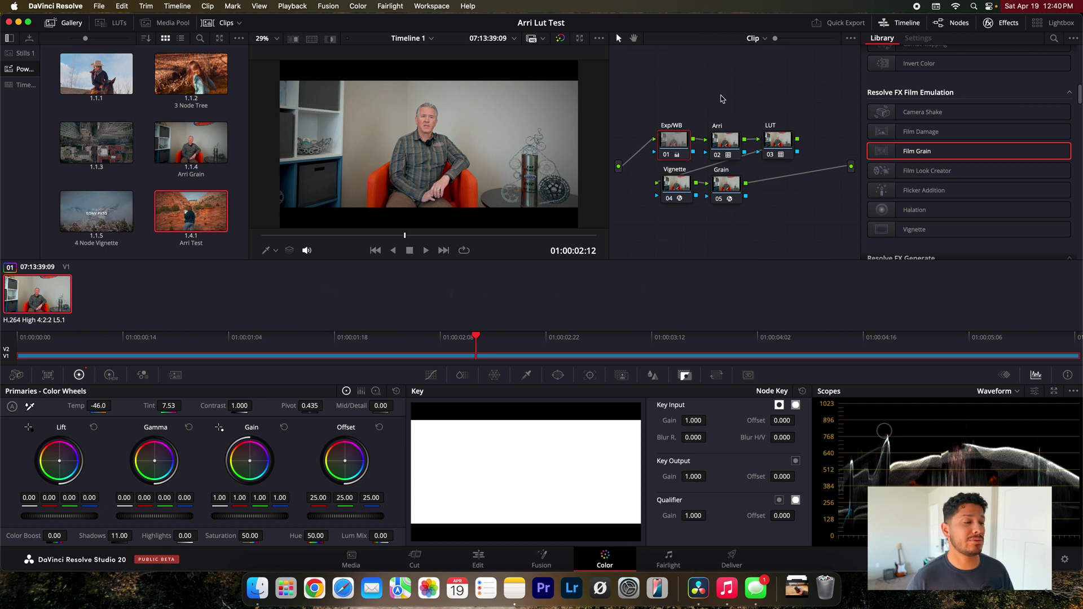
pyautogui.rightClick(442, 144)
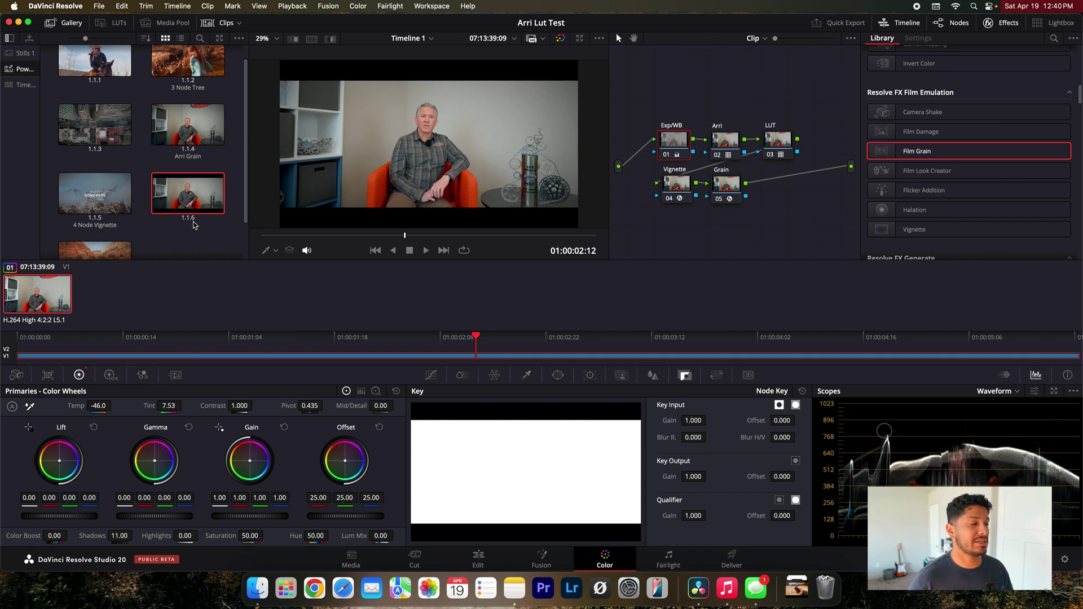
pyautogui.write('Cinematic Power Grade')
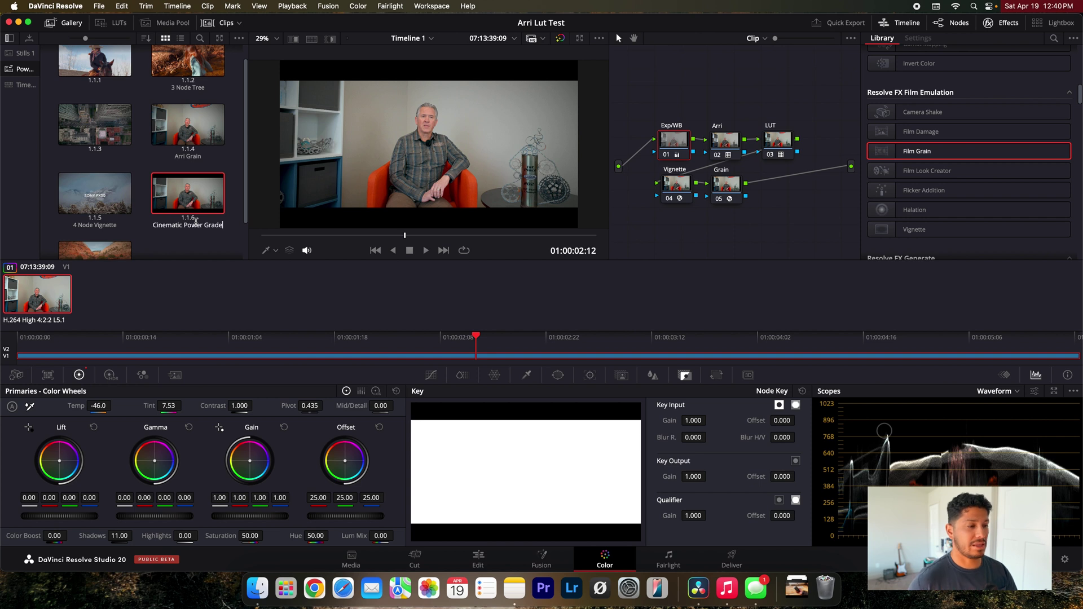
pyautogui.press('Return')
# Replace the interview clip's entire node tree with the saved Cinematic Power Grade, removing the leftover empty starting node
pyautogui.moveTo(795, 226); pyautogui.dragTo(674, 103)
pyautogui.press('Delete')
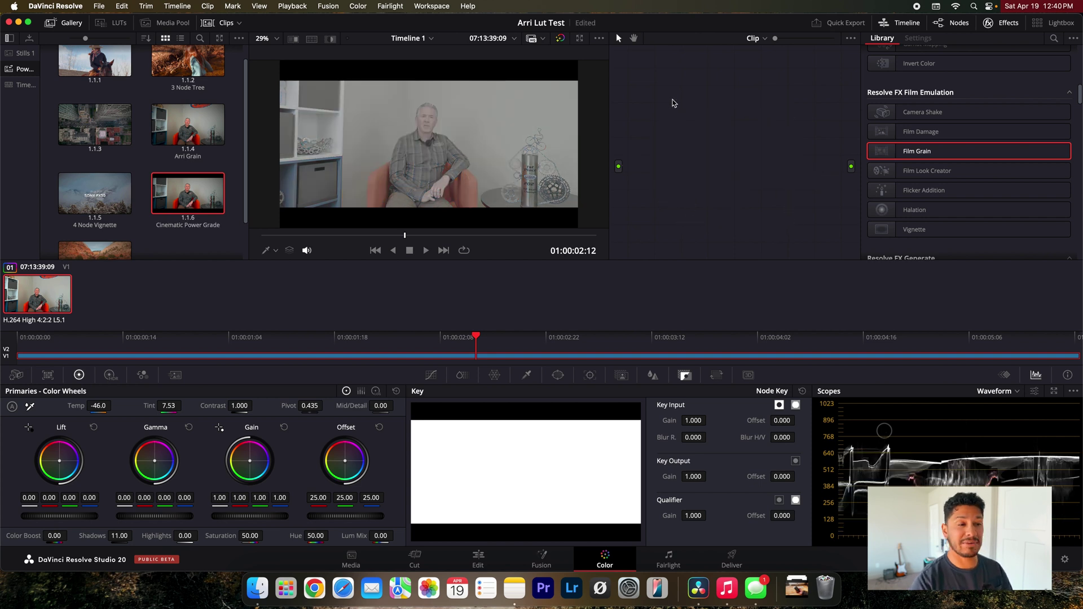
pyautogui.hotkey('alt', 's')
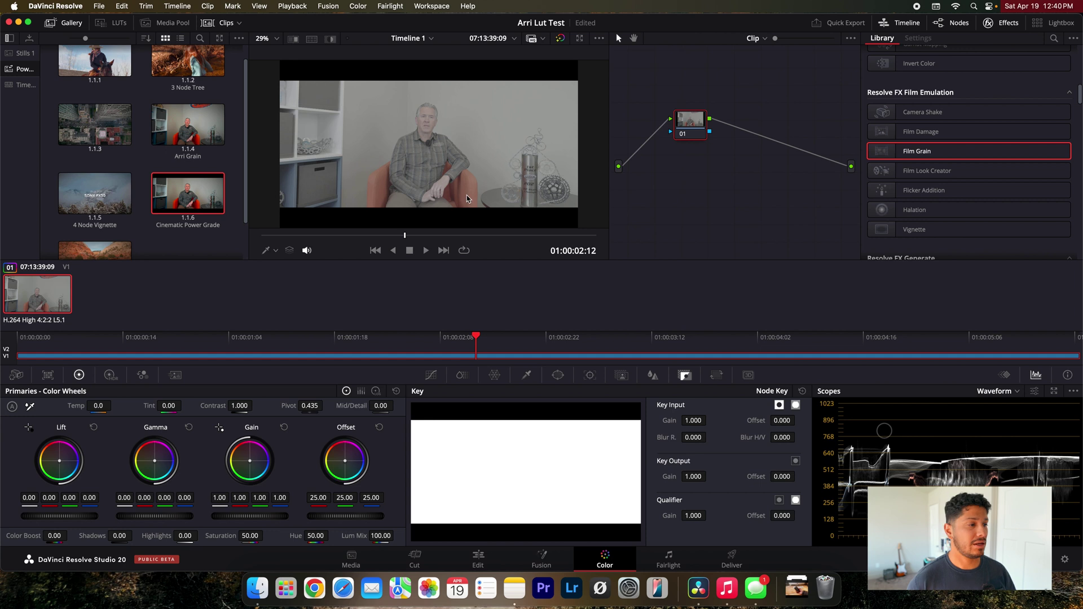
pyautogui.middleClick(195, 198)
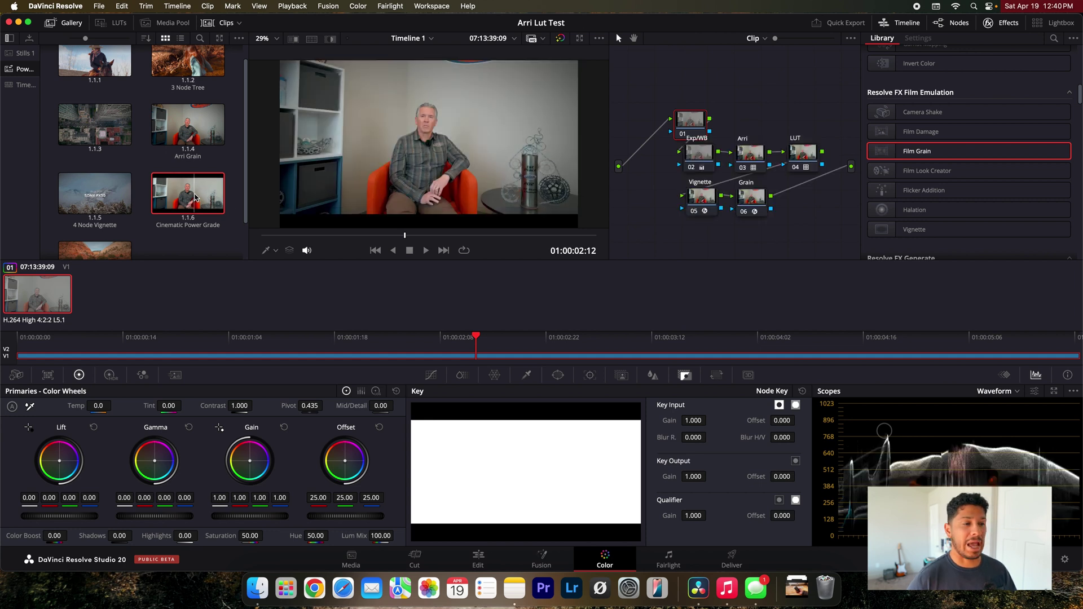
pyautogui.press('BackSpace')
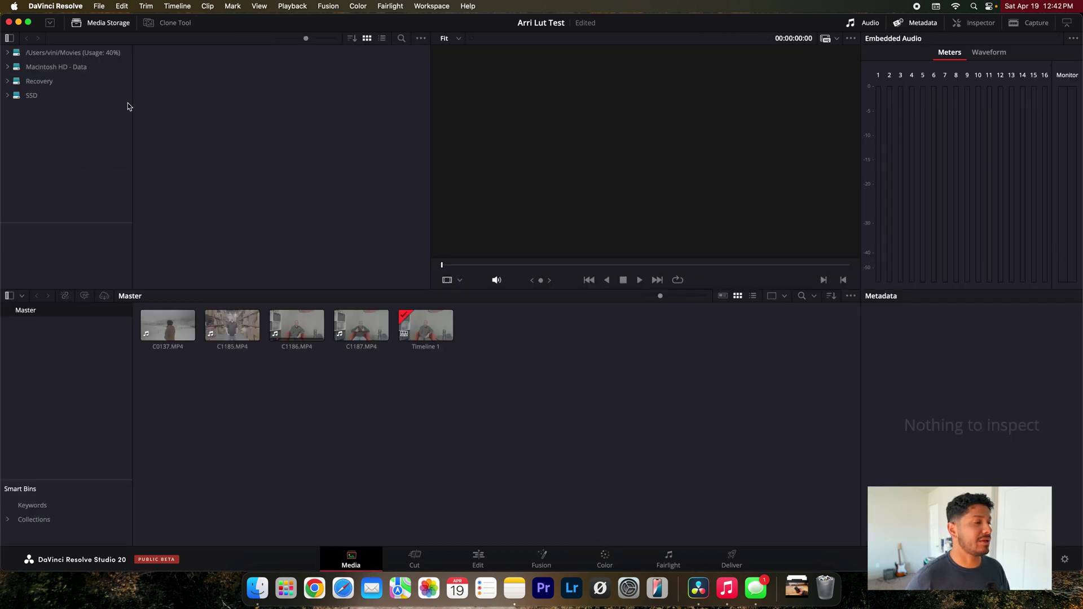
# Add the C0137.MP4 clip to the timeline directly after the interview clip
pyautogui.click(481, 561)
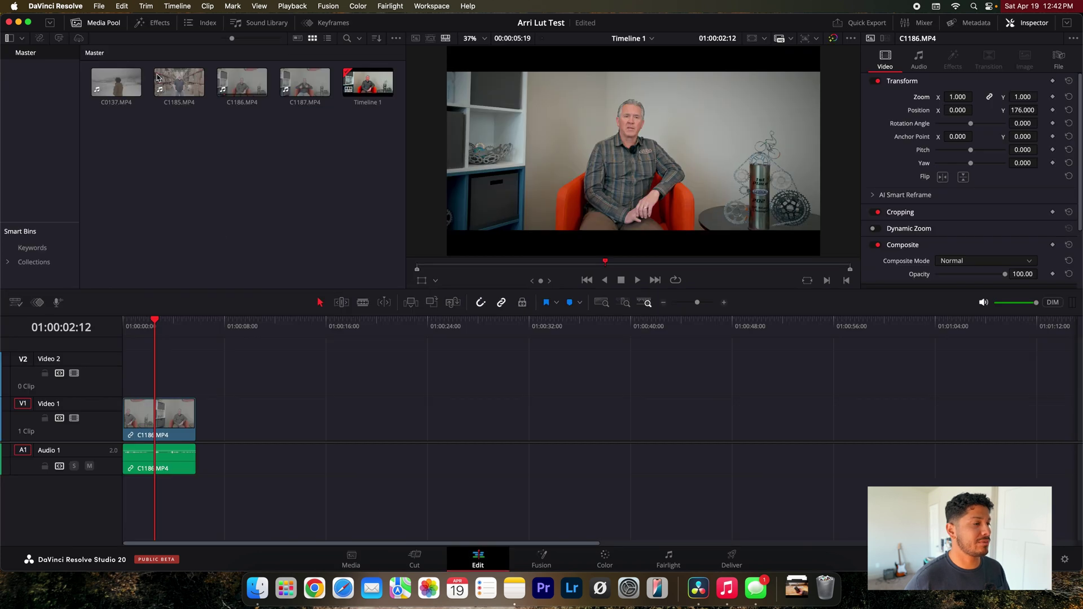
pyautogui.moveTo(116, 82); pyautogui.dragTo(201, 434)
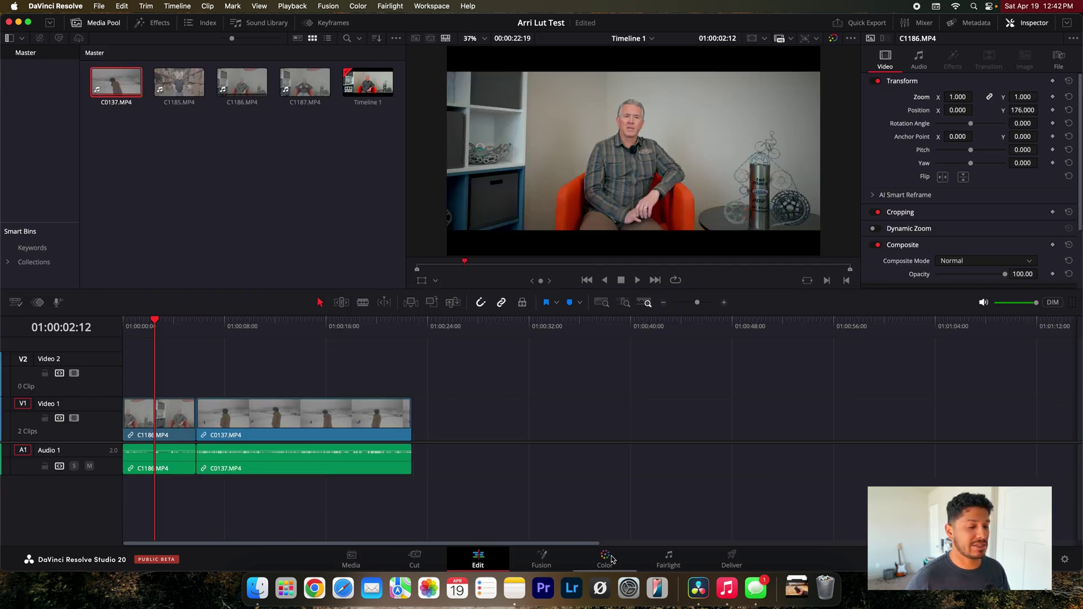
# Apply the Cinematic Power Grade to the snow clip and delete its empty first node
pyautogui.click(608, 559)
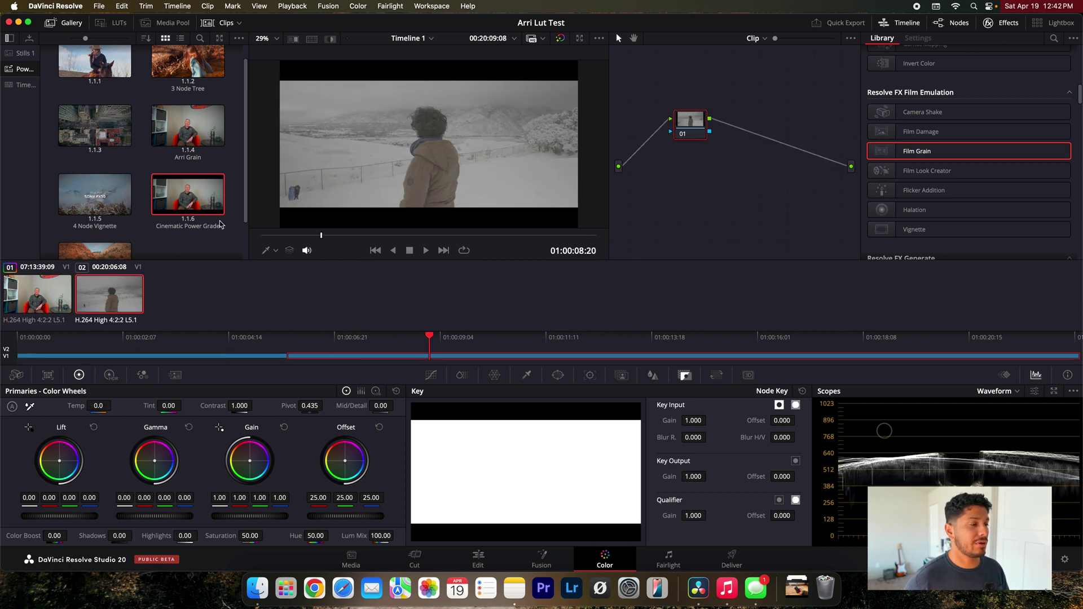
pyautogui.doubleClick(185, 210)
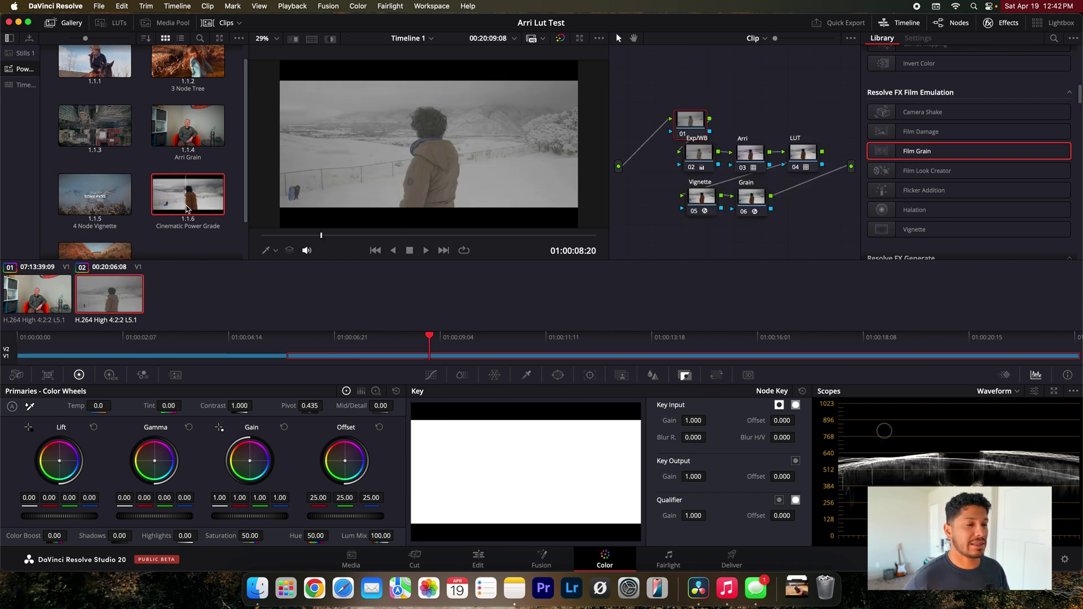
pyautogui.press('Delete')
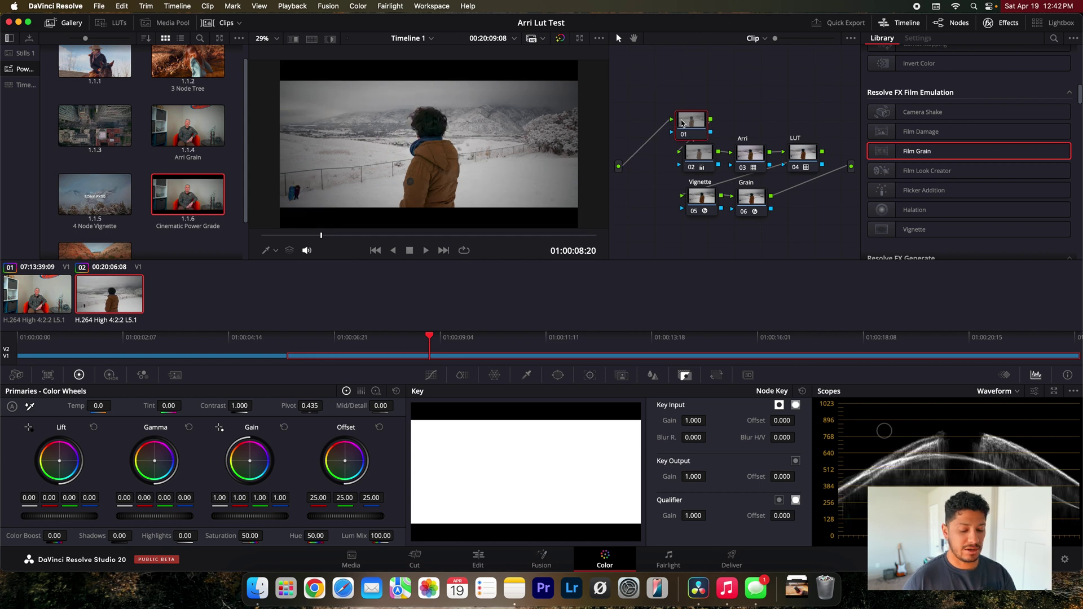